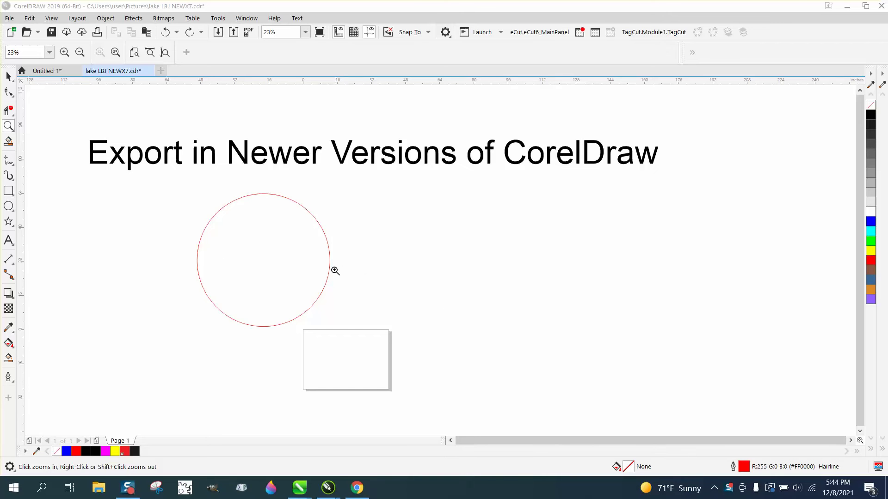
With the Pick tool, drag the red circle right until it sits just above the rectangle.
{"action": "left_click", "coordinate": [8, 76]}
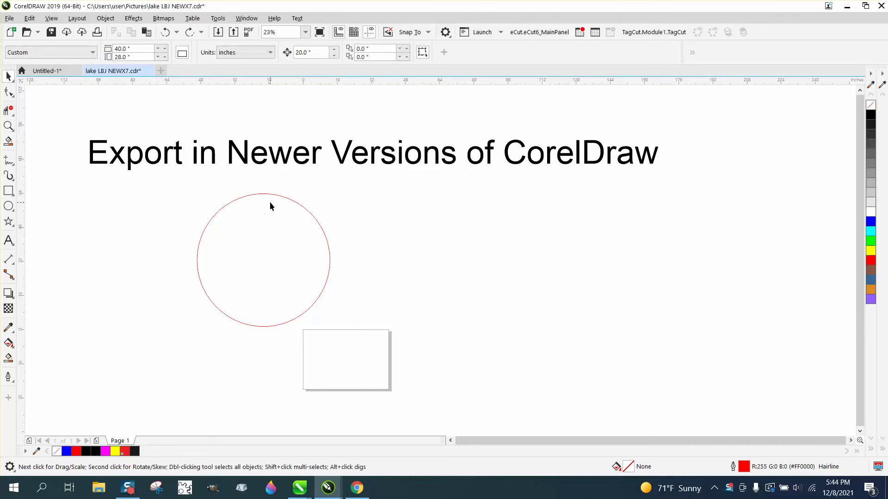
{"action": "left_click_drag", "start_coordinate": [275, 196], "coordinate": [364, 198]}
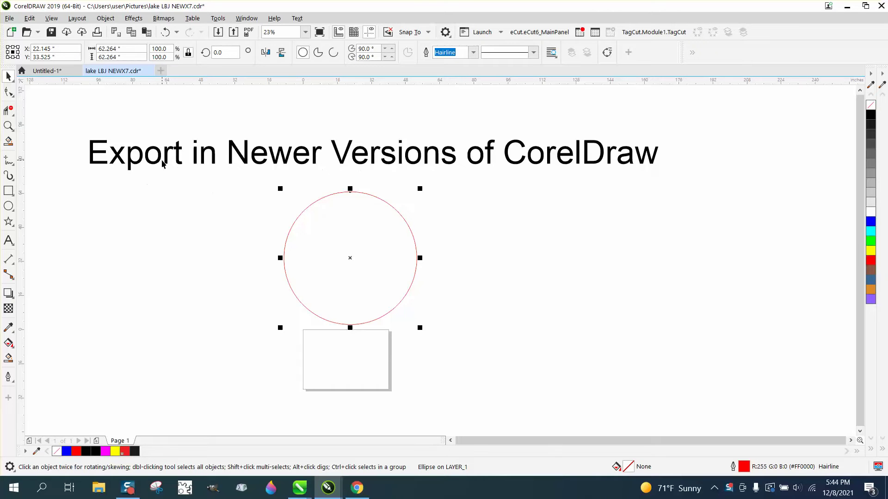
Export the drawing as DXF6, an AutoCAD DXF in the 2007-2018 version.
{"action": "left_click", "coordinate": [10, 18]}
{"action": "left_click", "coordinate": [38, 235]}
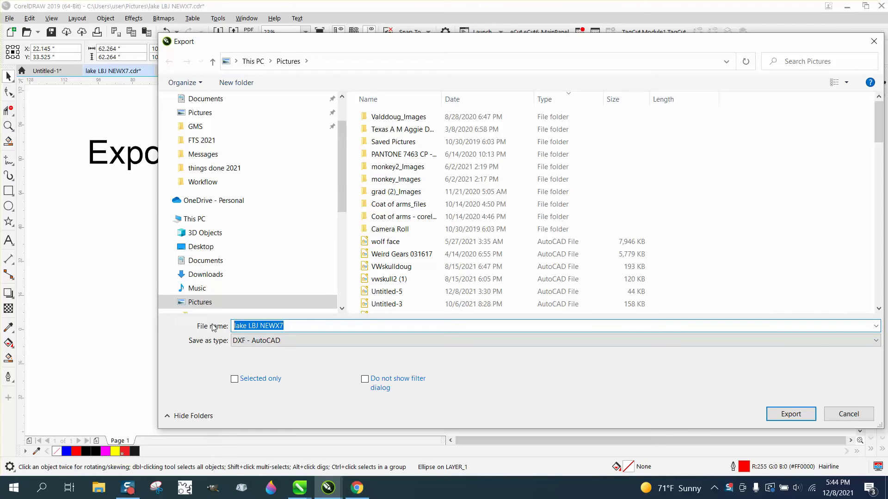
{"action": "type", "text": "DXF"}
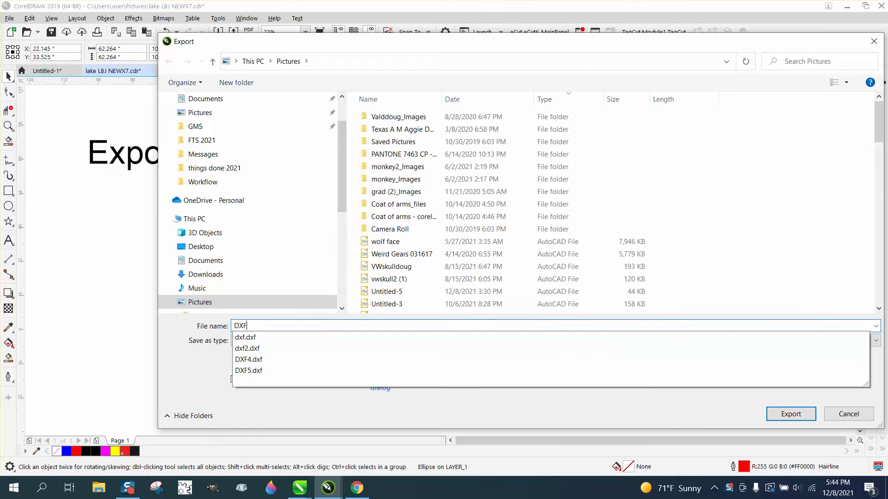
{"action": "type", "text": "6"}
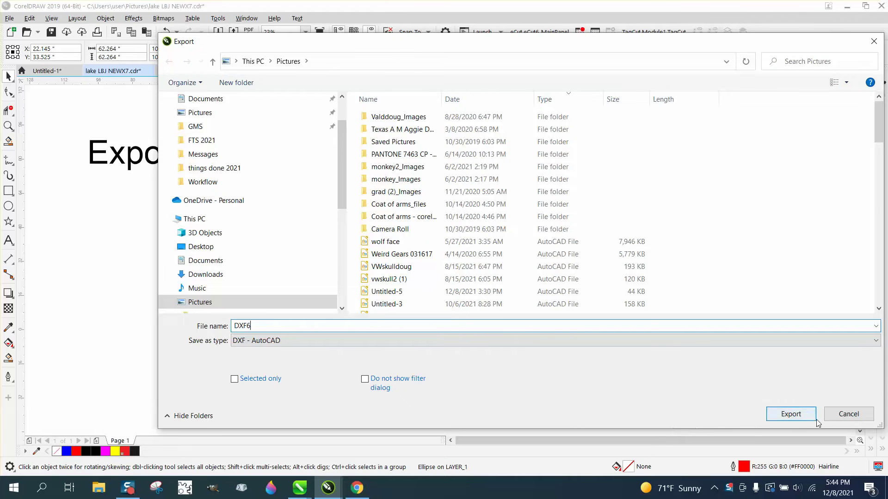
{"action": "left_click", "coordinate": [791, 414]}
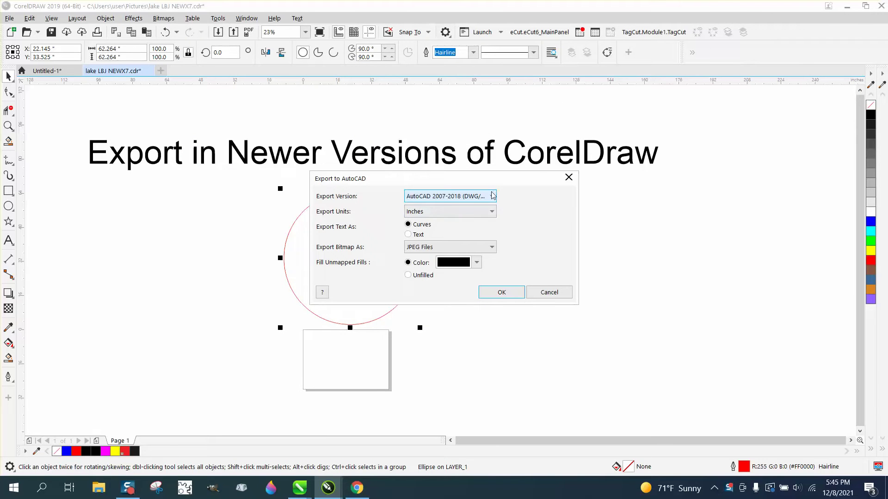
{"action": "left_click", "coordinate": [493, 196]}
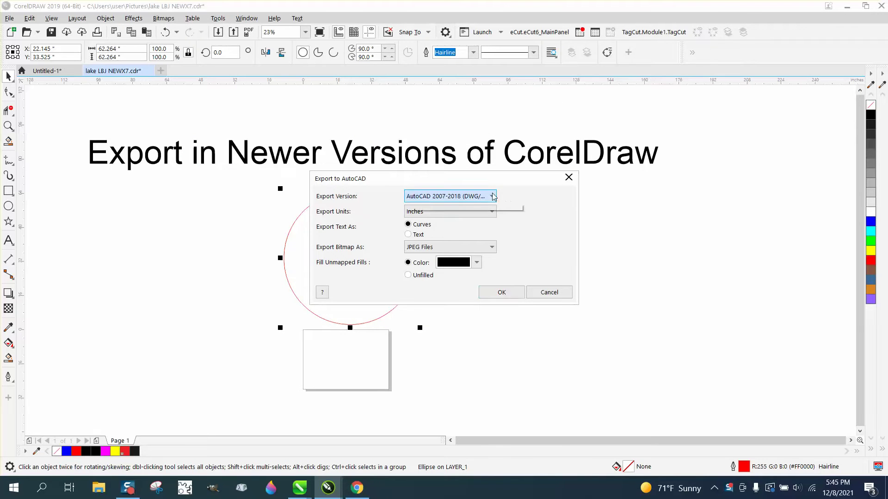
{"action": "left_click", "coordinate": [492, 198]}
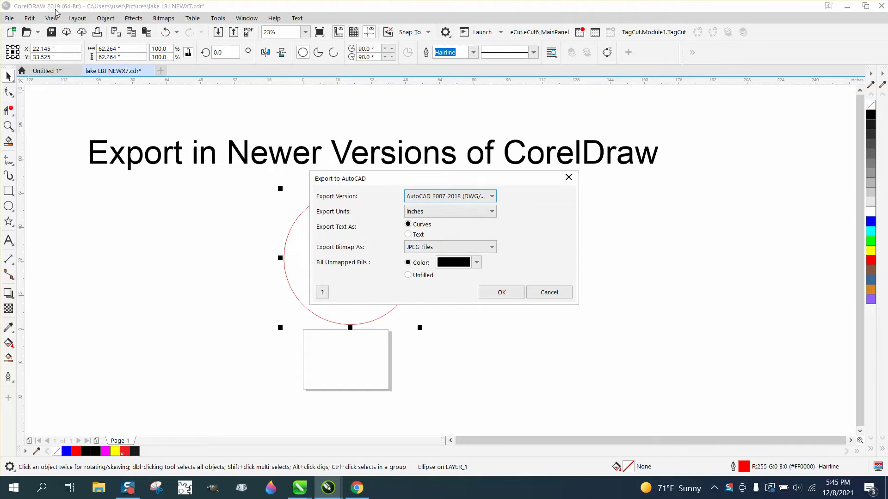
{"action": "left_click", "coordinate": [494, 292]}
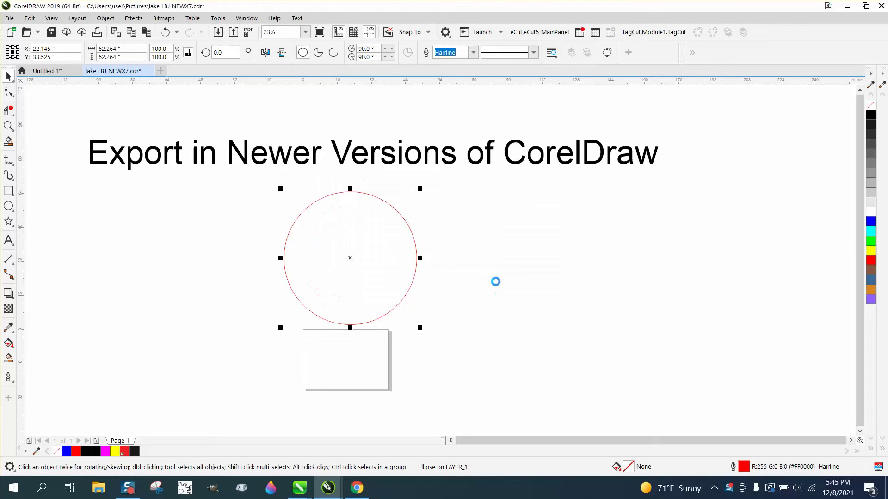
Import DXF6.dxf at 1:1 scale and place the copy beside the original drawing.
{"action": "right_click", "coordinate": [468, 210]}
{"action": "left_click", "coordinate": [489, 270]}
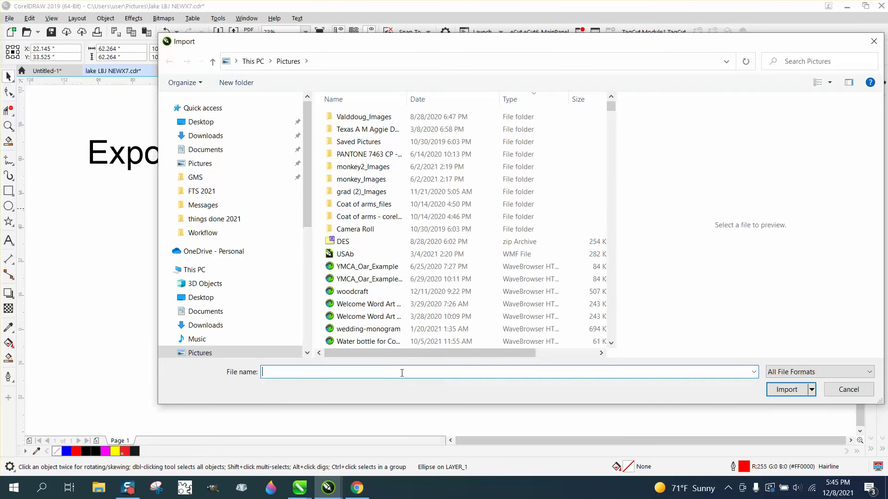
{"action": "type", "text": "DXF"}
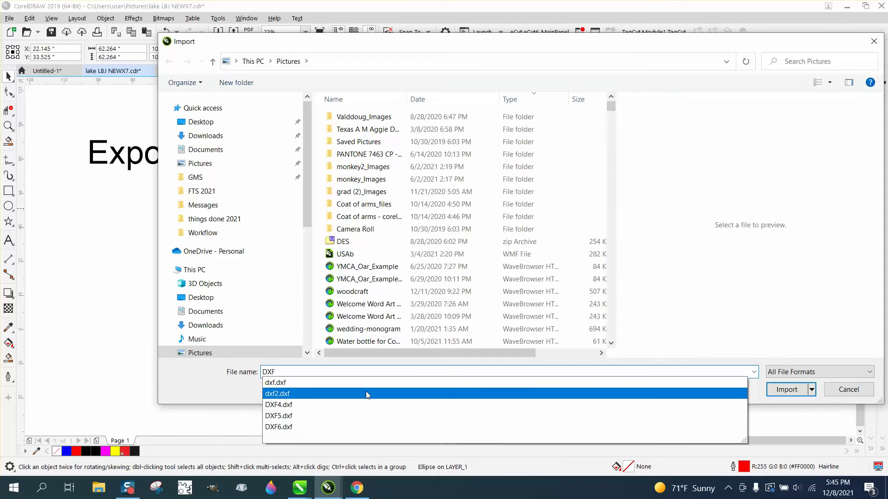
{"action": "left_click", "coordinate": [291, 427]}
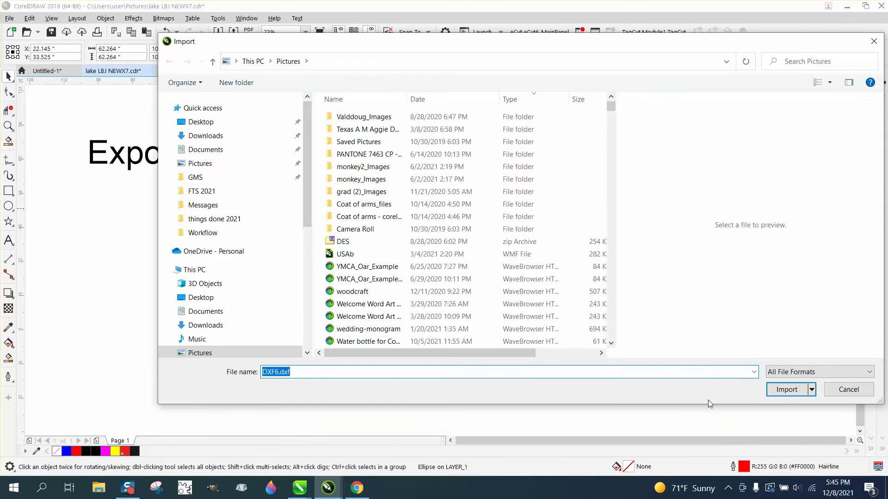
{"action": "left_click", "coordinate": [786, 390]}
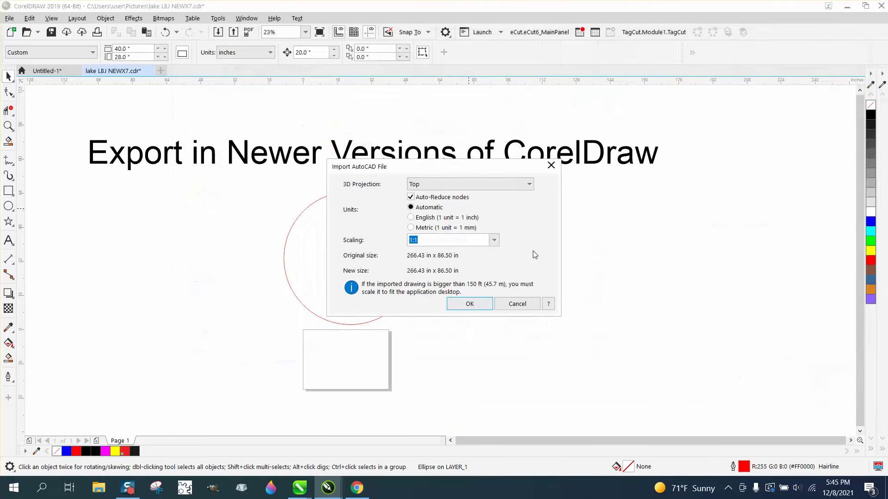
{"action": "left_click", "coordinate": [479, 306]}
{"action": "left_click", "coordinate": [435, 202]}
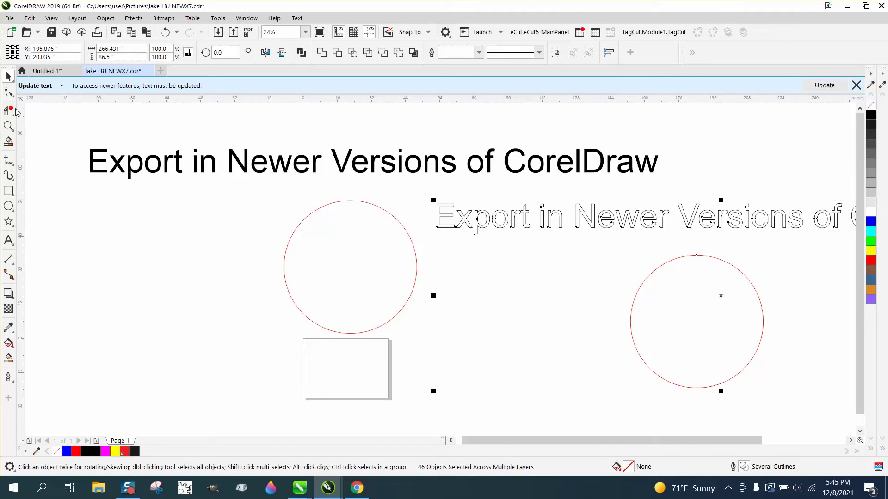
{"action": "left_click", "coordinate": [9, 92]}
{"action": "left_click_drag", "start_coordinate": [614, 244], "coordinate": [788, 402]}
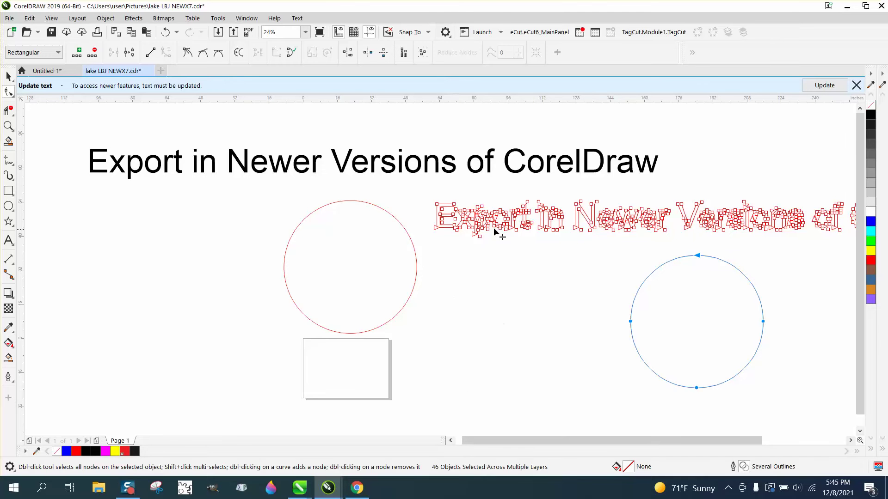
{"action": "left_click", "coordinate": [8, 77]}
{"action": "left_click", "coordinate": [531, 286]}
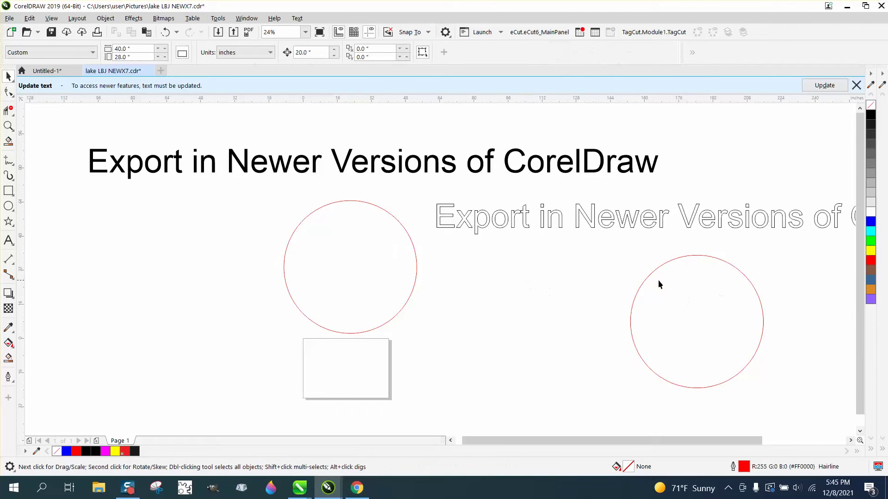
{"action": "left_click", "coordinate": [651, 275]}
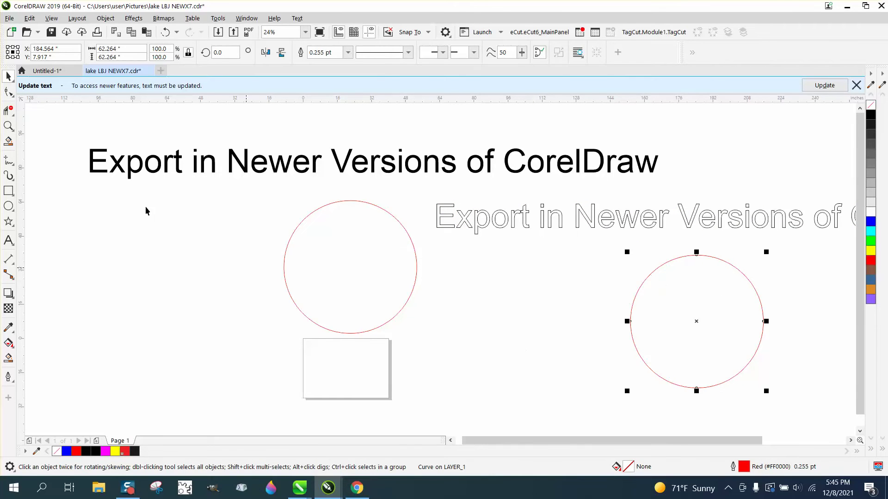
{"action": "left_click", "coordinate": [9, 91]}
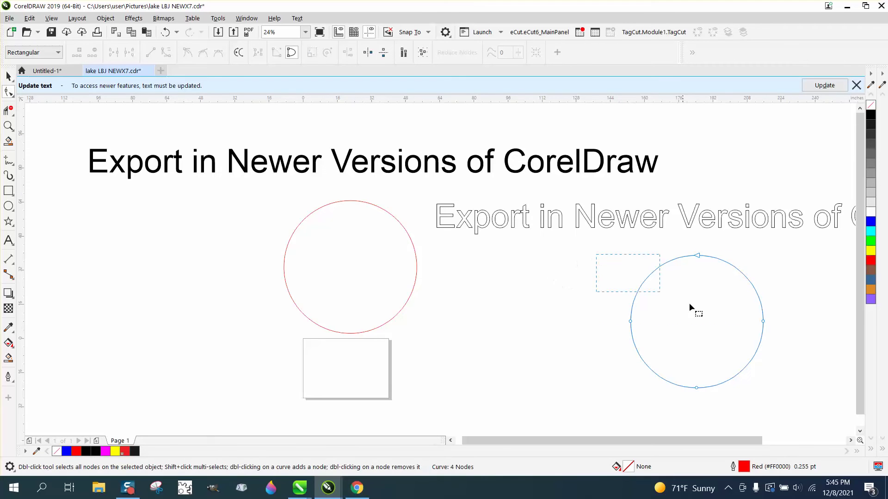
{"action": "left_click_drag", "start_coordinate": [789, 387], "coordinate": [786, 388]}
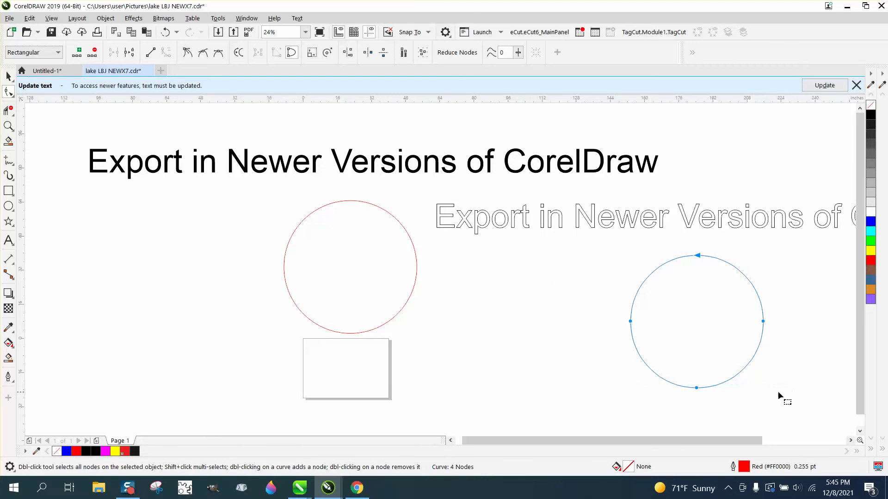
{"action": "left_click", "coordinate": [400, 311]}
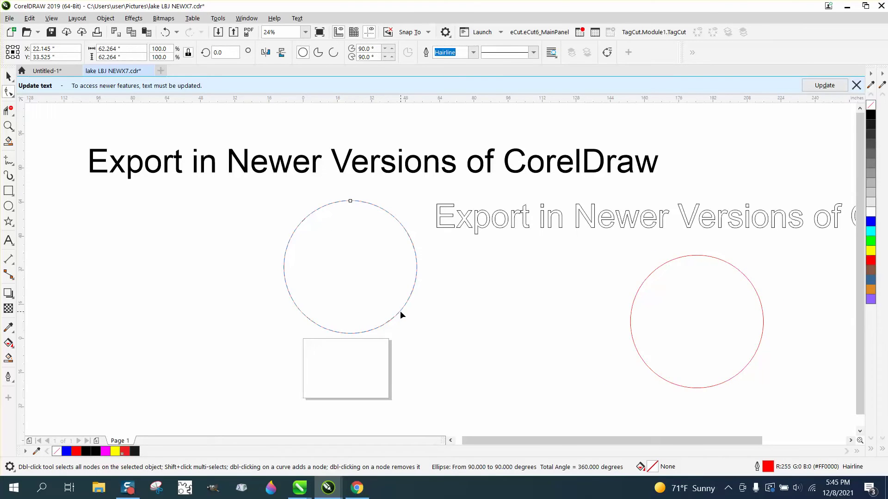
{"action": "scroll", "coordinate": [400, 311], "scroll_direction": "down", "scroll_amount": 2}
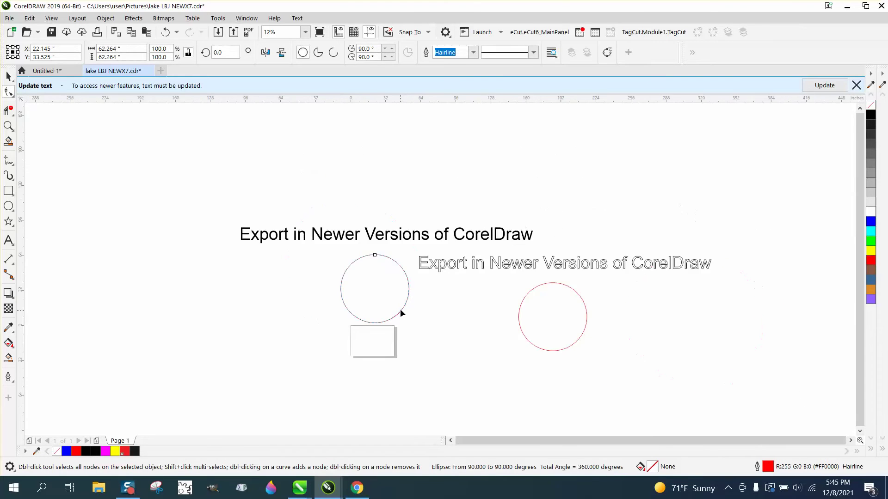
Delete both circles, the outline text and the title, leaving only the rectangle.
{"action": "left_click", "coordinate": [8, 76]}
{"action": "left_click_drag", "start_coordinate": [250, 202], "coordinate": [764, 393]}
{"action": "key", "text": "Delete"}
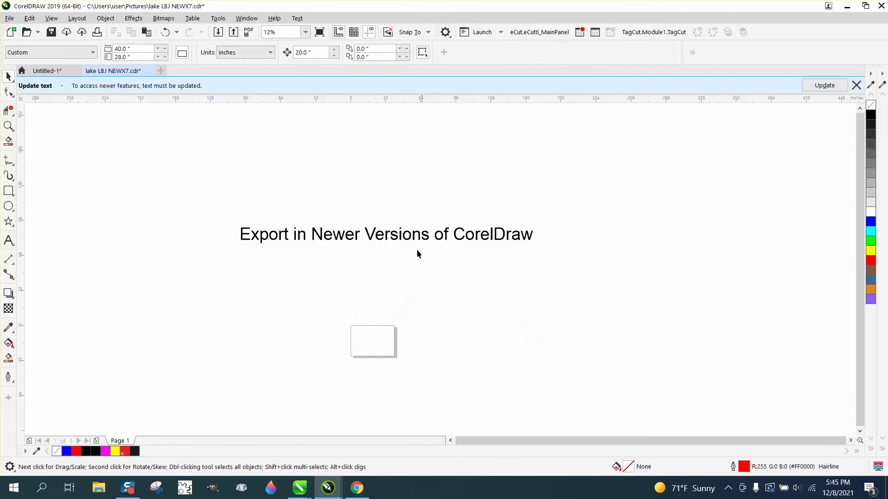
{"action": "left_click", "coordinate": [410, 235]}
{"action": "key", "text": "Delete"}
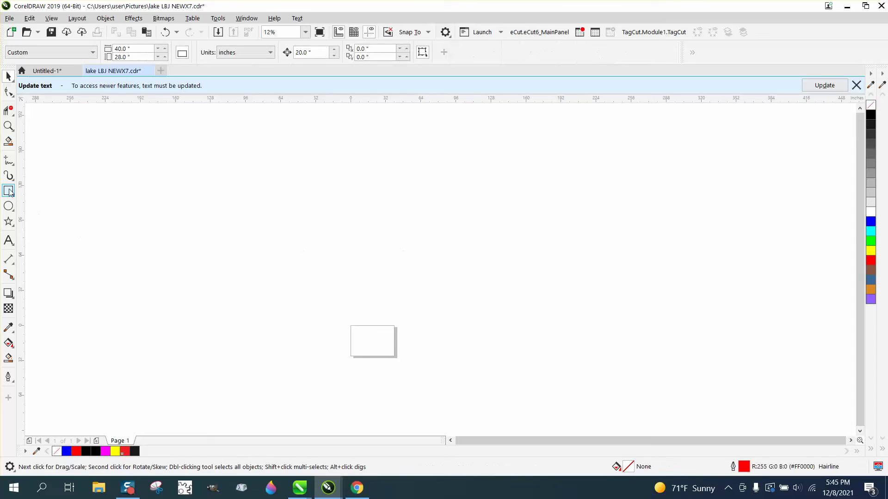
Draw a small red circle inside the rectangle with the Ellipse tool and zoom in on it.
{"action": "left_click", "coordinate": [8, 207]}
{"action": "mouse_move", "coordinate": [389, 334]}
{"action": "left_mouse_down"}
{"action": "mouse_move", "coordinate": [359, 361]}
{"action": "mouse_move", "coordinate": [506, 417]}
{"action": "left_mouse_up"}
{"action": "left_click", "coordinate": [9, 126]}
{"action": "left_click", "coordinate": [8, 77]}
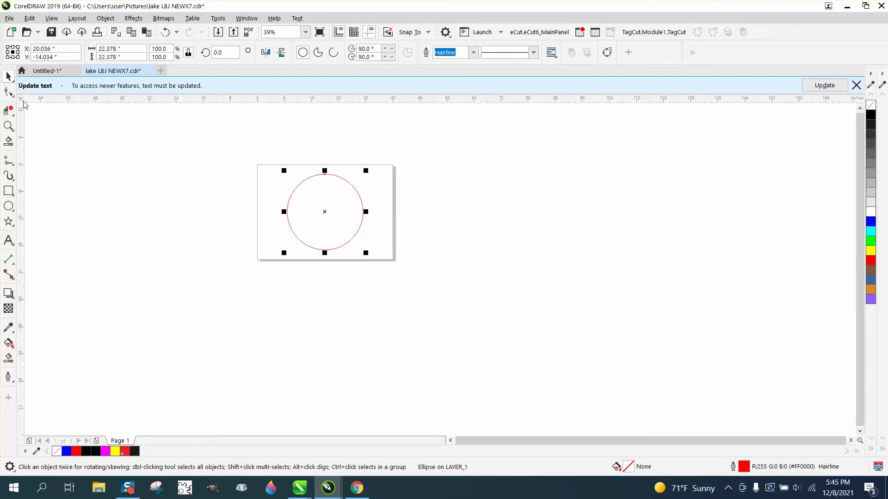
Export the circle as DXF7 using the AutoCAD R9 export version.
{"action": "left_click", "coordinate": [9, 18]}
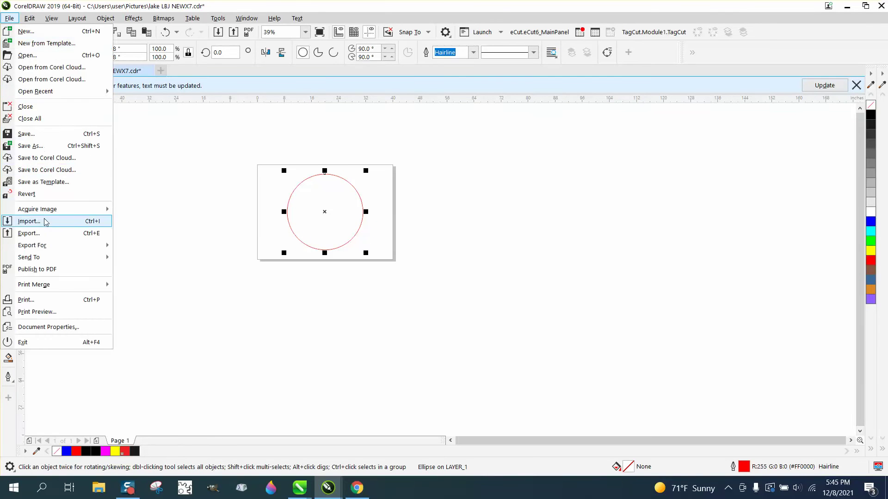
{"action": "left_click", "coordinate": [40, 233]}
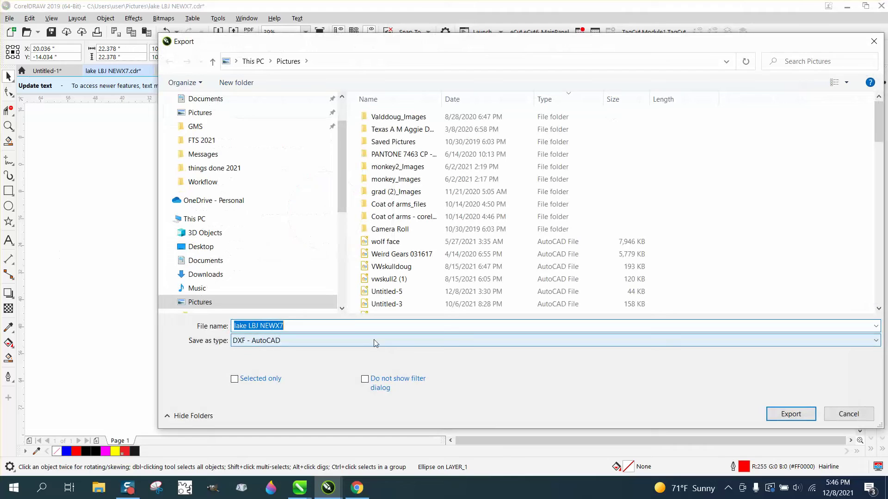
{"action": "left_click", "coordinate": [356, 326]}
{"action": "key", "text": "BackSpace"}
{"action": "key", "text": "BackSpace"}
{"action": "key", "text": "BackSpace"}
{"action": "key", "text": "BackSpace"}
{"action": "key", "text": "BackSpace"}
{"action": "key", "text": "BackSpace"}
{"action": "key", "text": "BackSpace"}
{"action": "key", "text": "BackSpace"}
{"action": "key", "text": "BackSpace"}
{"action": "key", "text": "BackSpace"}
{"action": "key", "text": "BackSpace"}
{"action": "key", "text": "BackSpace"}
{"action": "key", "text": "BackSpace"}
{"action": "key", "text": "BackSpace"}
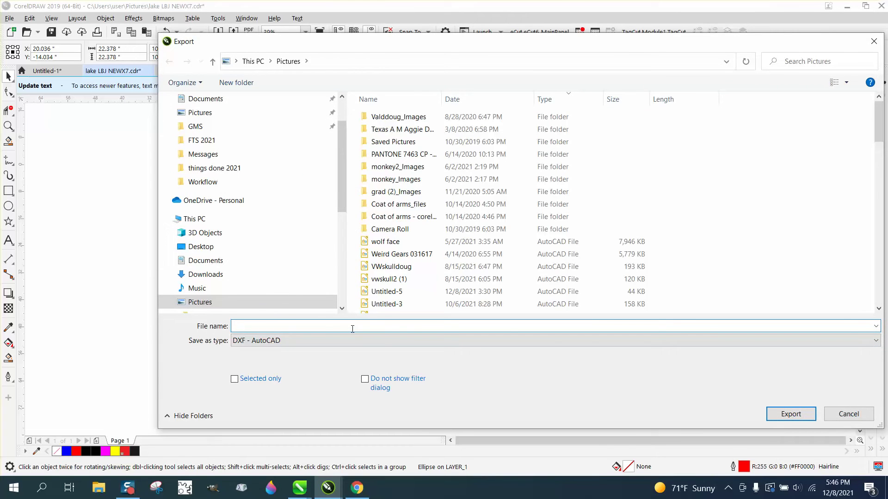
{"action": "type", "text": "DX"}
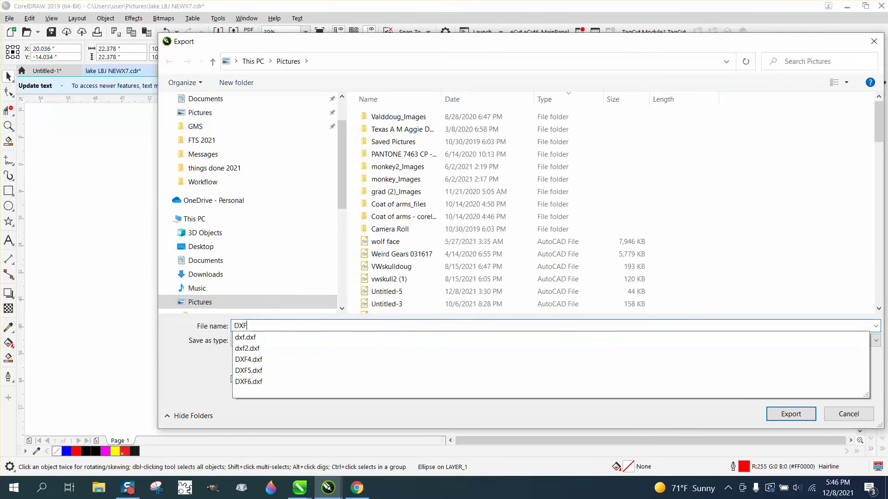
{"action": "type", "text": "F7"}
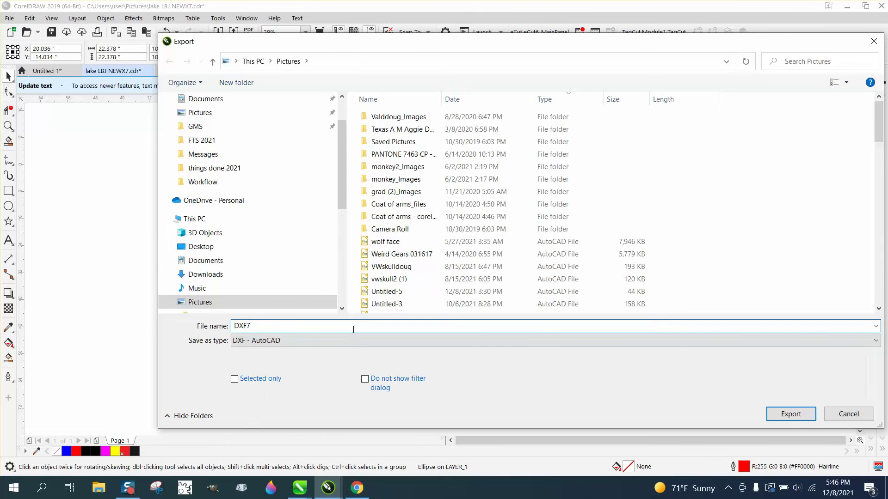
{"action": "left_click", "coordinate": [785, 413]}
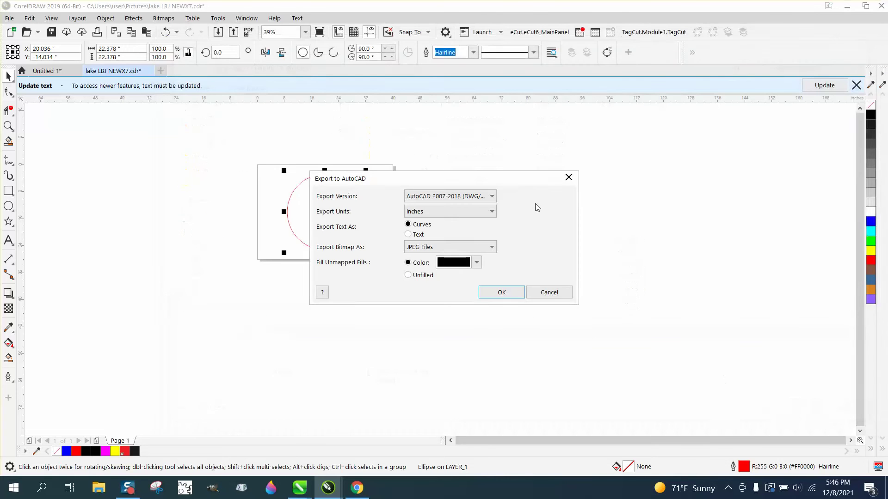
{"action": "left_click", "coordinate": [493, 196]}
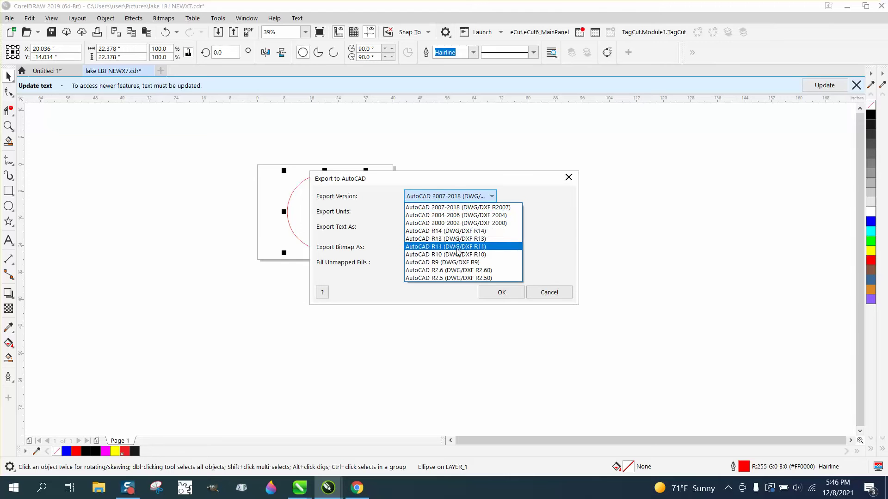
{"action": "left_click", "coordinate": [453, 262]}
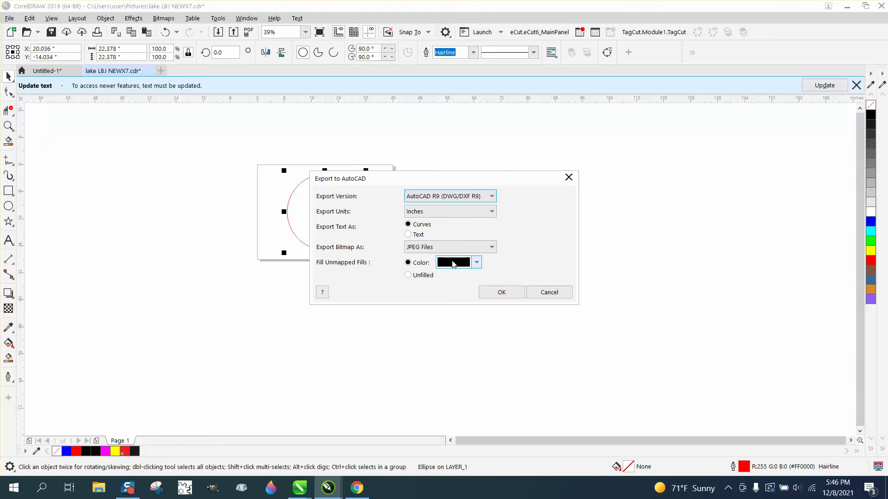
{"action": "left_click", "coordinate": [515, 293]}
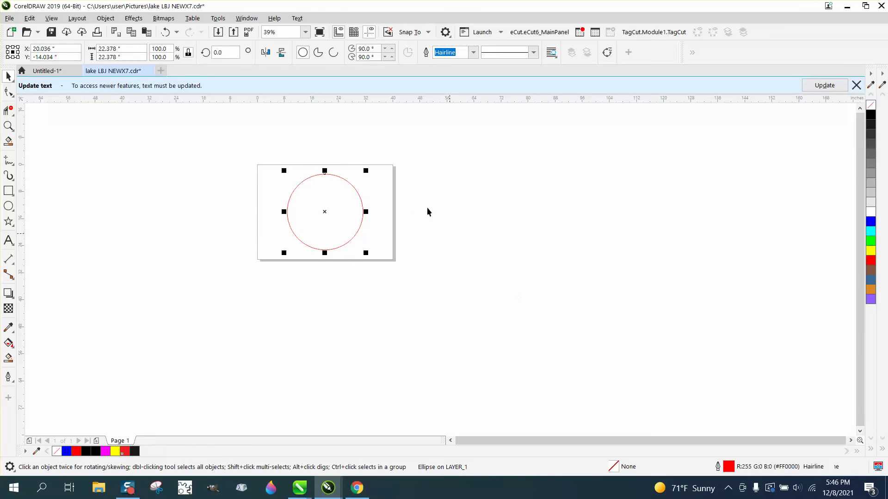
Reimport DXF7.dxf with the default AutoCAD settings and place it right of the page.
{"action": "right_click", "coordinate": [417, 186]}
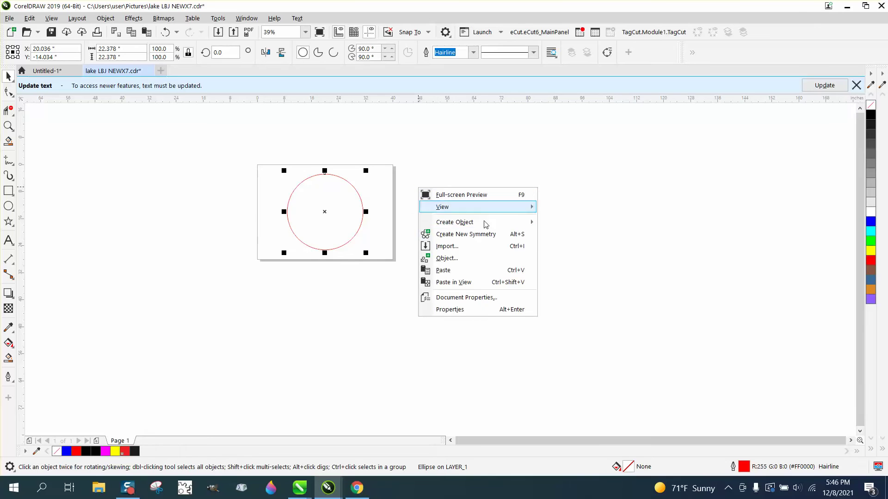
{"action": "left_click", "coordinate": [454, 247]}
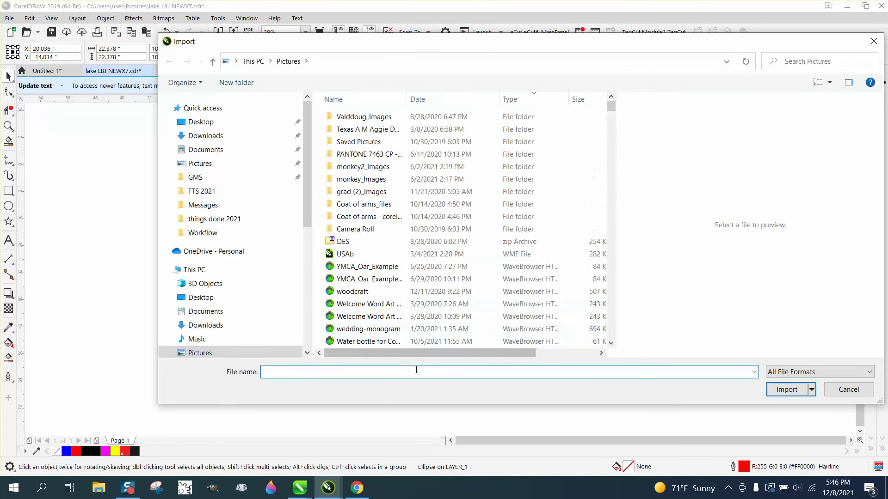
{"action": "type", "text": "DXF"}
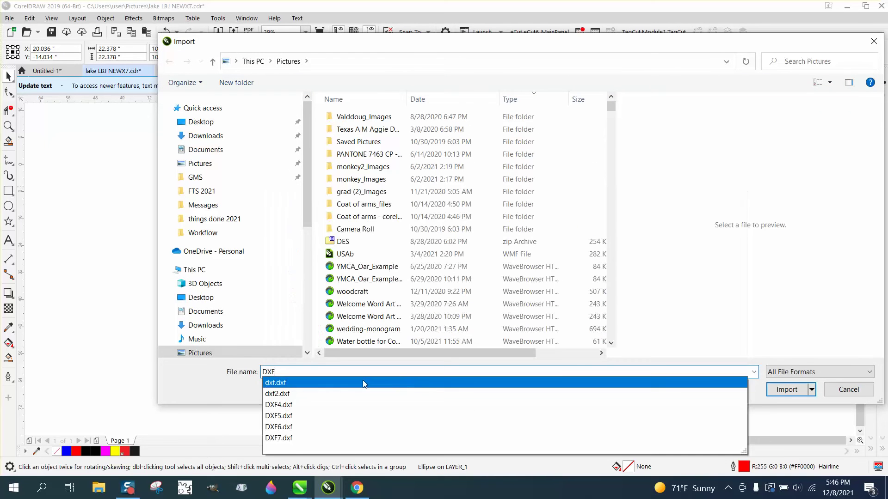
{"action": "left_click", "coordinate": [292, 437]}
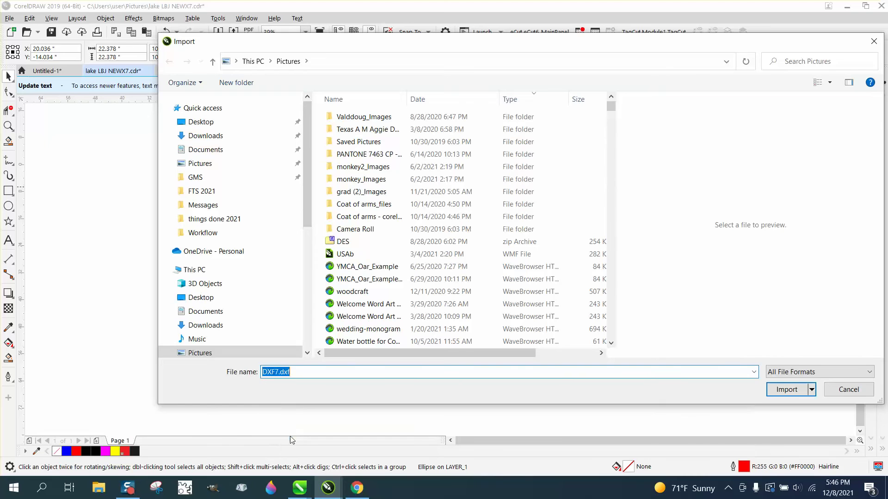
{"action": "left_click", "coordinate": [784, 389]}
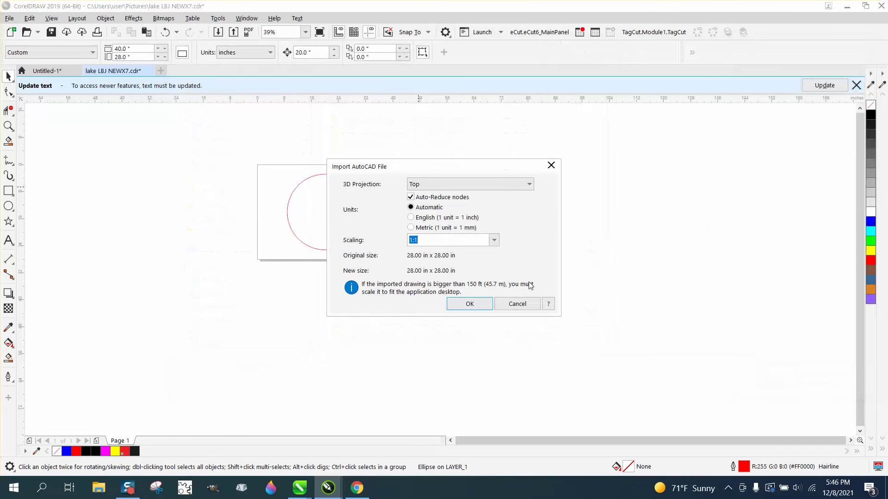
{"action": "left_click", "coordinate": [465, 301]}
{"action": "left_click", "coordinate": [429, 164]}
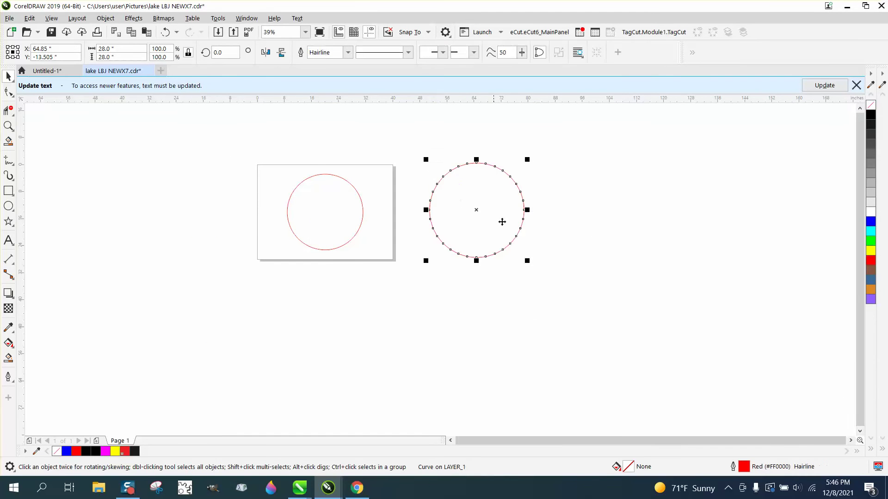
Inspect the imported circle's 32 nodes up close, then delete the imported copy.
{"action": "left_click", "coordinate": [579, 236]}
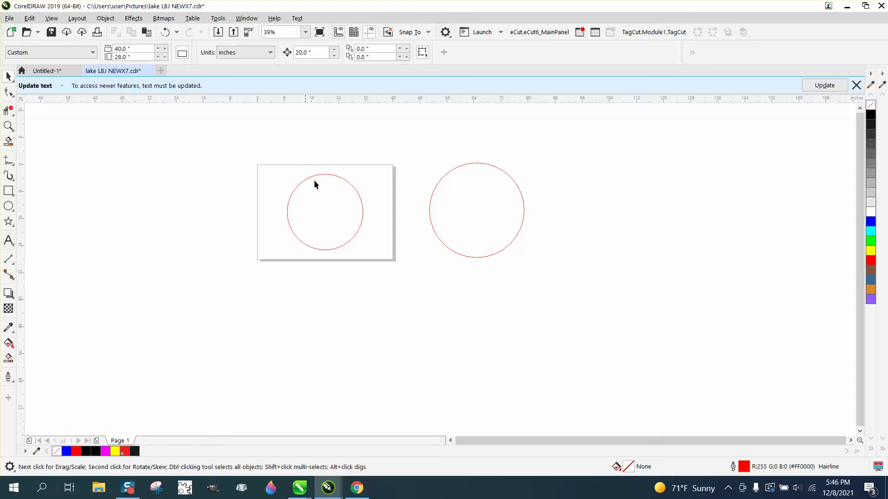
{"action": "left_click", "coordinate": [350, 185]}
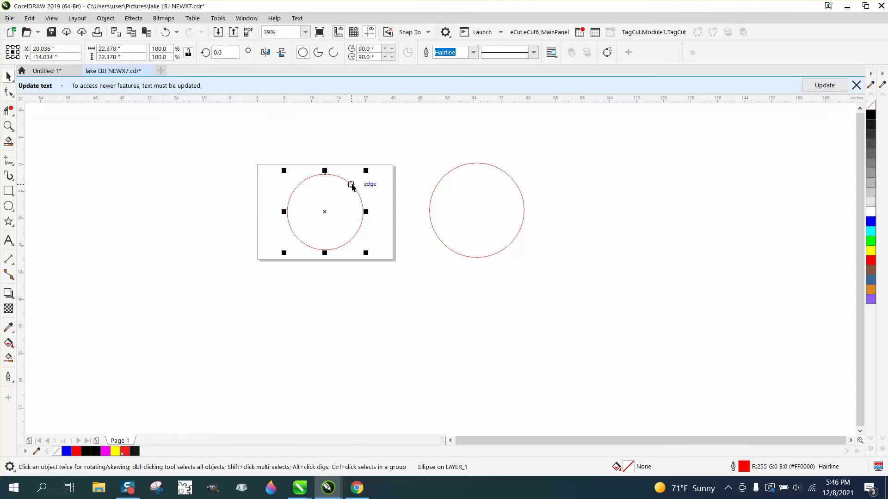
{"action": "left_click", "coordinate": [456, 180]}
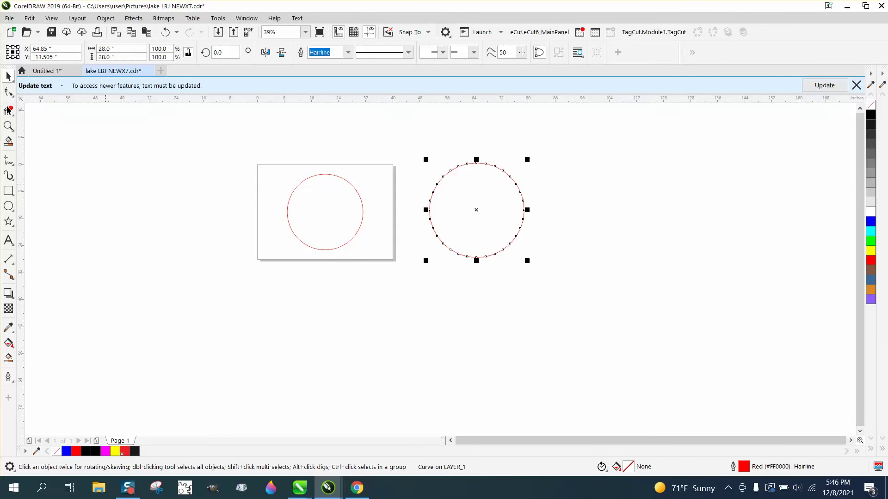
{"action": "left_click", "coordinate": [9, 93]}
{"action": "left_click_drag", "start_coordinate": [570, 281], "coordinate": [570, 281]}
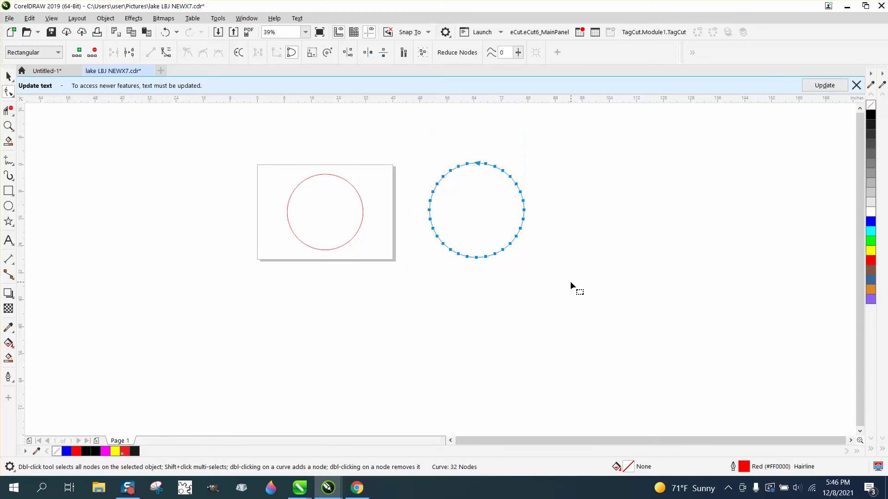
{"action": "left_click", "coordinate": [9, 126]}
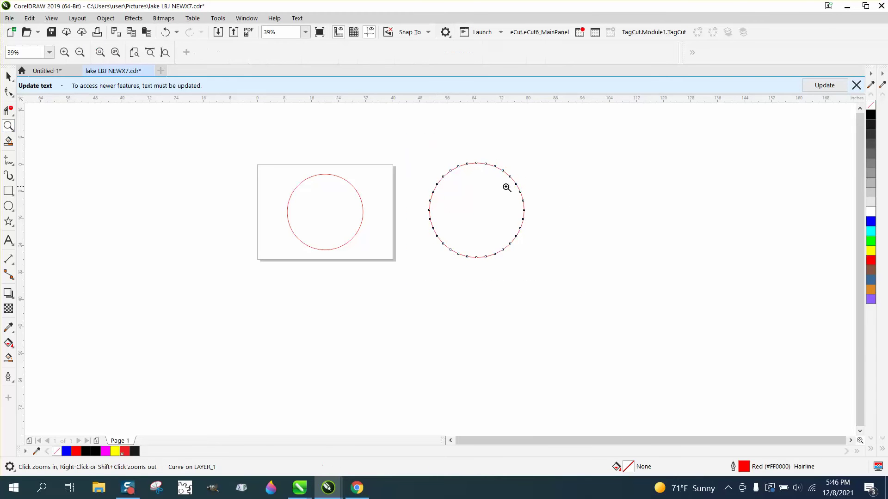
{"action": "left_click_drag", "start_coordinate": [456, 148], "coordinate": [511, 193]}
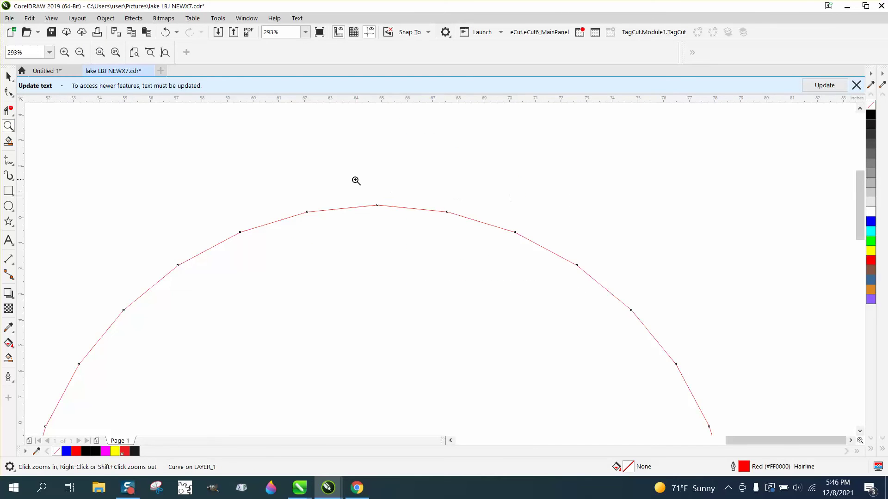
{"action": "left_click_drag", "start_coordinate": [357, 180], "coordinate": [521, 248]}
{"action": "right_click", "coordinate": [444, 258]}
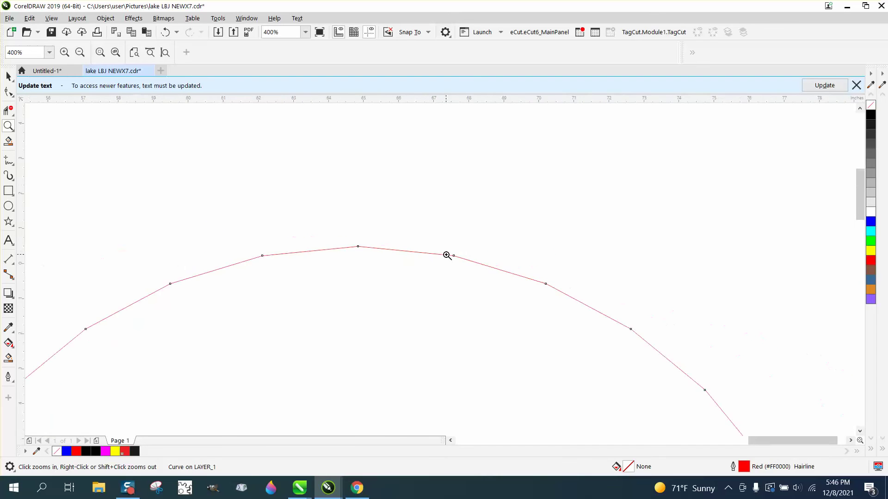
{"action": "scroll", "coordinate": [380, 252], "scroll_direction": "down", "scroll_amount": 4}
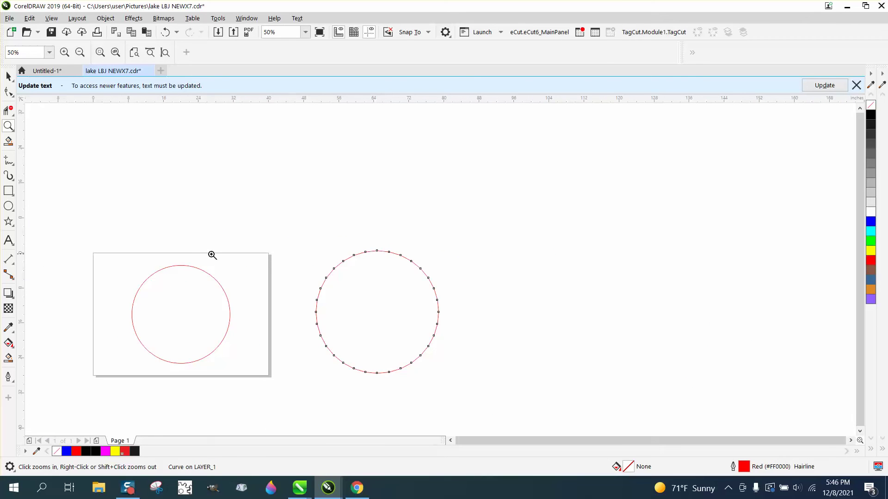
{"action": "left_click", "coordinate": [8, 76]}
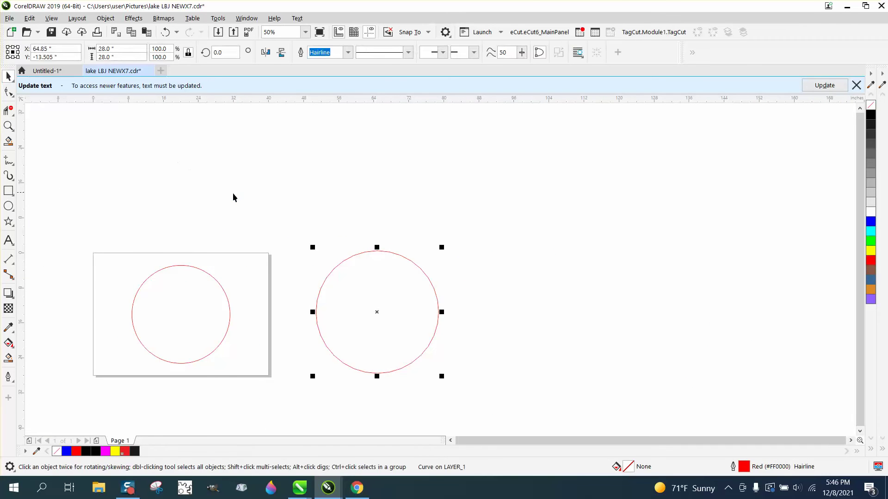
{"action": "key", "text": "Delete"}
Reimport DXF6.dxf with English inch units, view the oversized result, then delete it.
{"action": "right_click", "coordinate": [303, 272]}
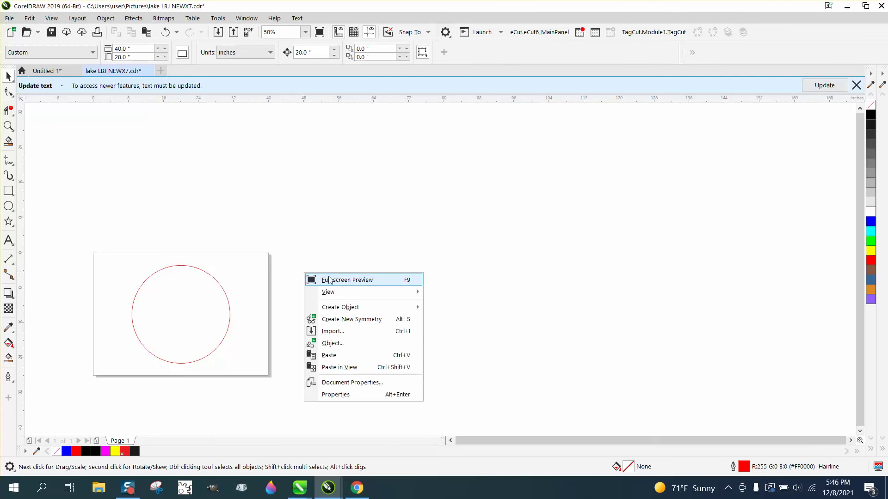
{"action": "left_click", "coordinate": [333, 334]}
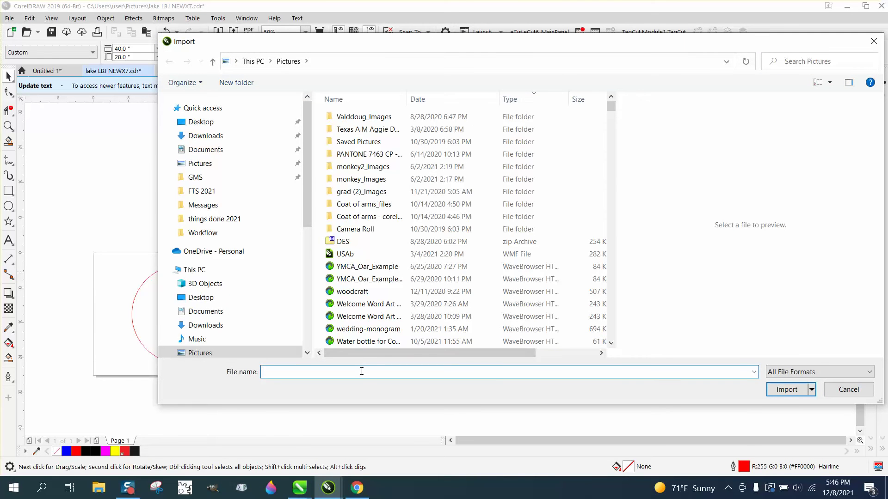
{"action": "type", "text": "DX"}
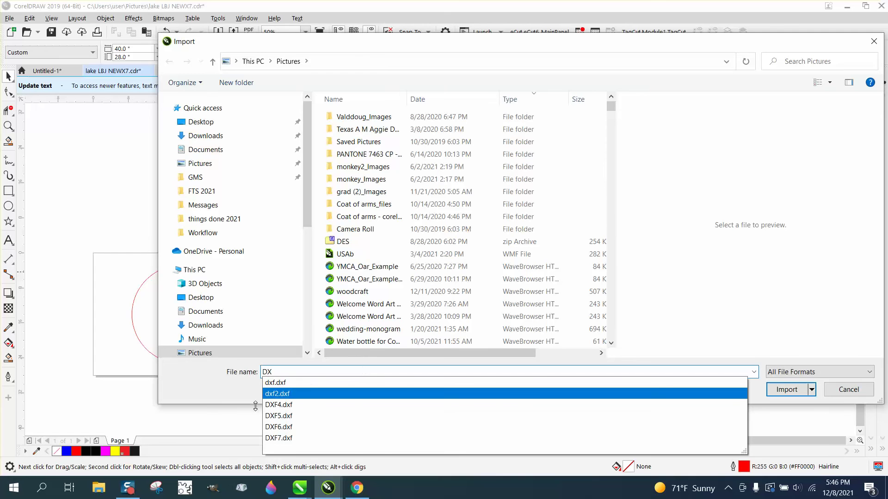
{"action": "left_click", "coordinate": [276, 427]}
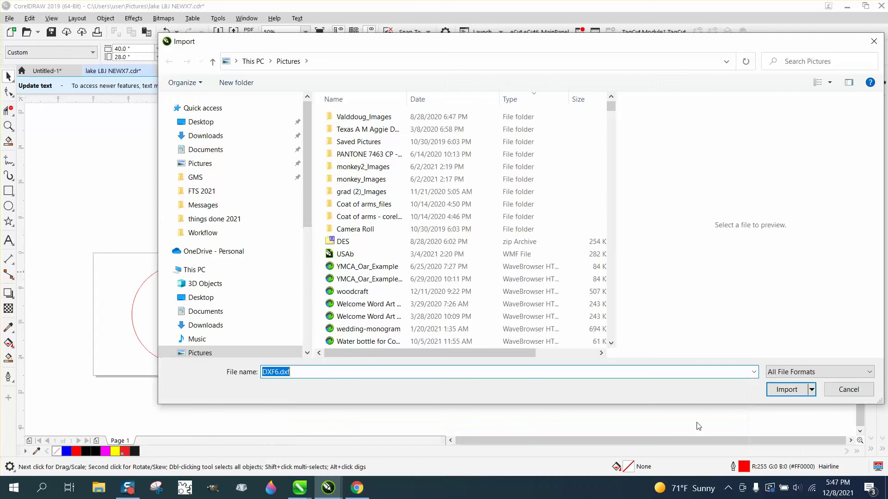
{"action": "left_click", "coordinate": [781, 393]}
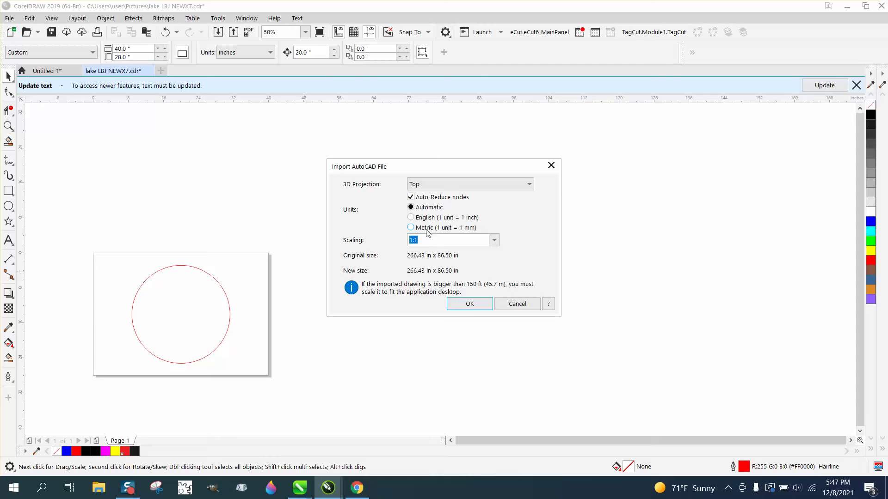
{"action": "left_click", "coordinate": [413, 217]}
{"action": "left_click", "coordinate": [469, 304]}
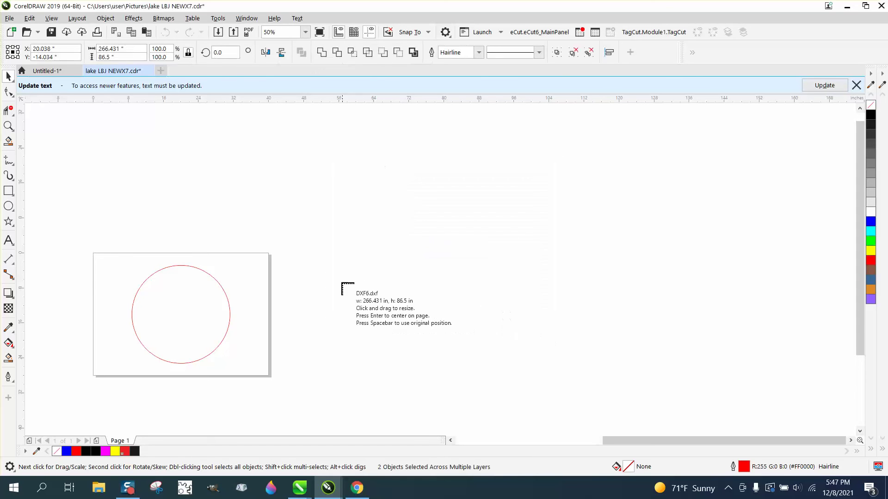
{"action": "left_click", "coordinate": [325, 271]}
{"action": "scroll", "coordinate": [338, 259], "scroll_direction": "down", "scroll_amount": 6}
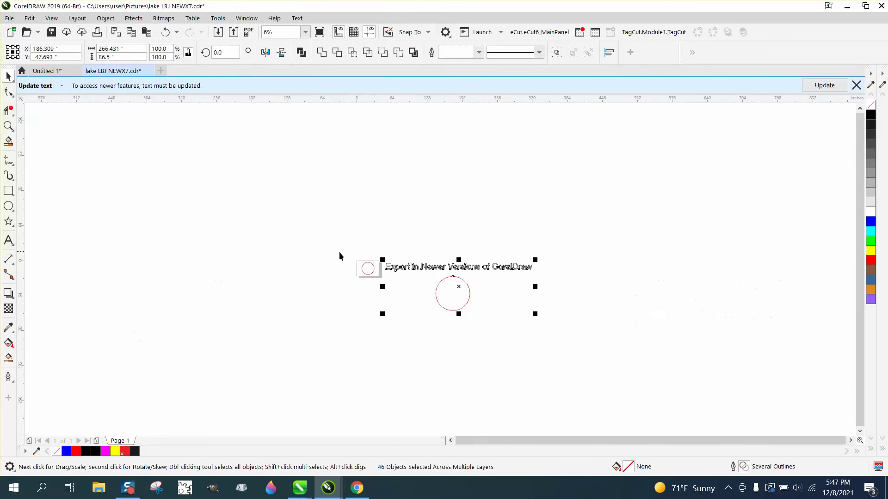
{"action": "key", "text": "Delete"}
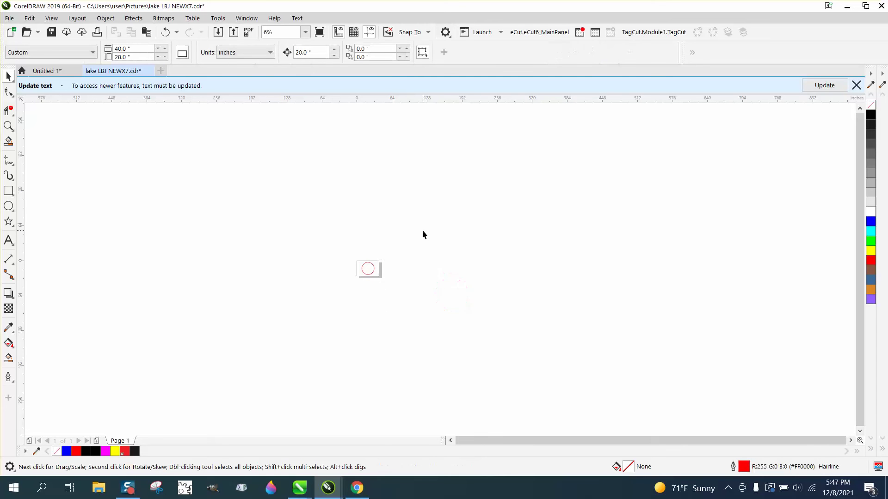
Set the red circle's width to 20 inches and zoom in on the resized circle.
{"action": "left_click", "coordinate": [368, 267]}
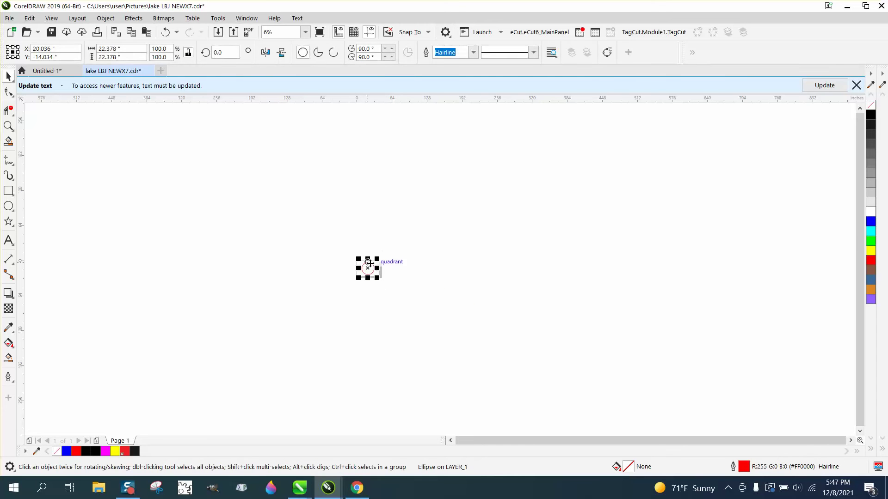
{"action": "left_click", "coordinate": [9, 18]}
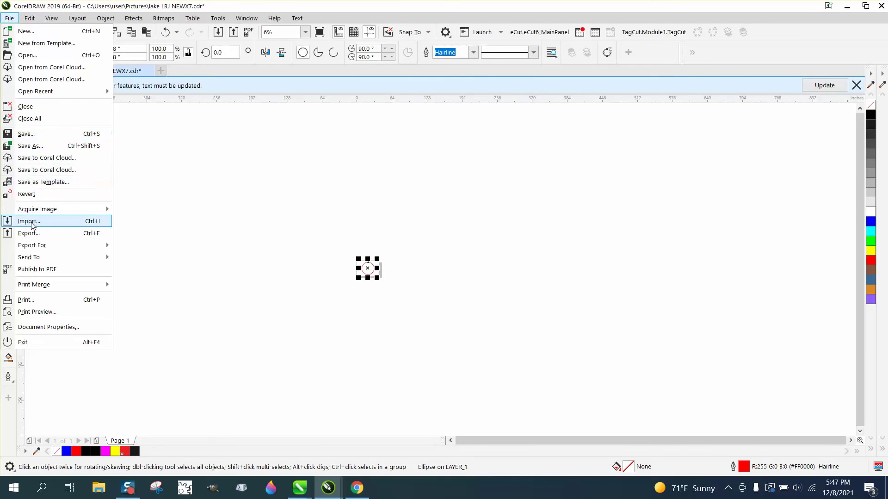
{"action": "left_click", "coordinate": [336, 240]}
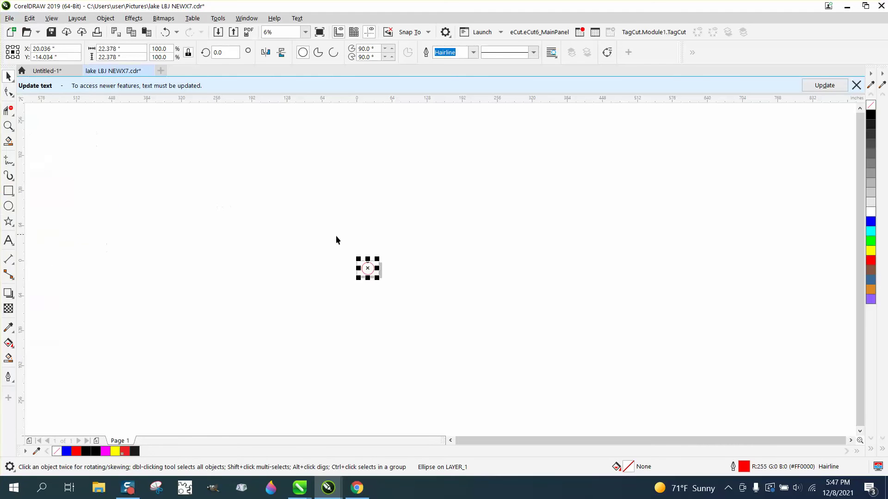
{"action": "left_click", "coordinate": [121, 48]}
{"action": "type", "text": "20"}
{"action": "key", "text": "Return"}
{"action": "left_click", "coordinate": [8, 126]}
{"action": "left_click_drag", "start_coordinate": [337, 240], "coordinate": [458, 313]}
{"action": "left_click", "coordinate": [8, 77]}
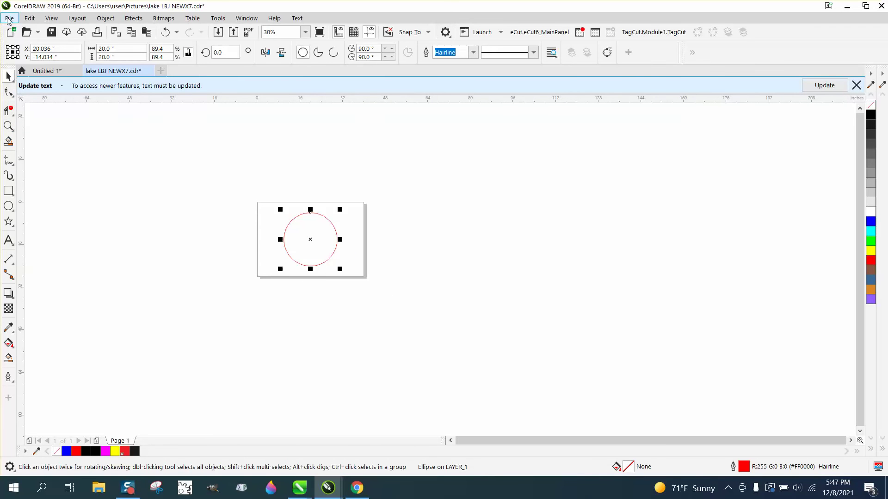
Export the drawing as DXF8 using the AutoCAD 2007-2018 export version.
{"action": "left_click", "coordinate": [9, 19]}
{"action": "left_click", "coordinate": [25, 233]}
{"action": "type", "text": "D"}
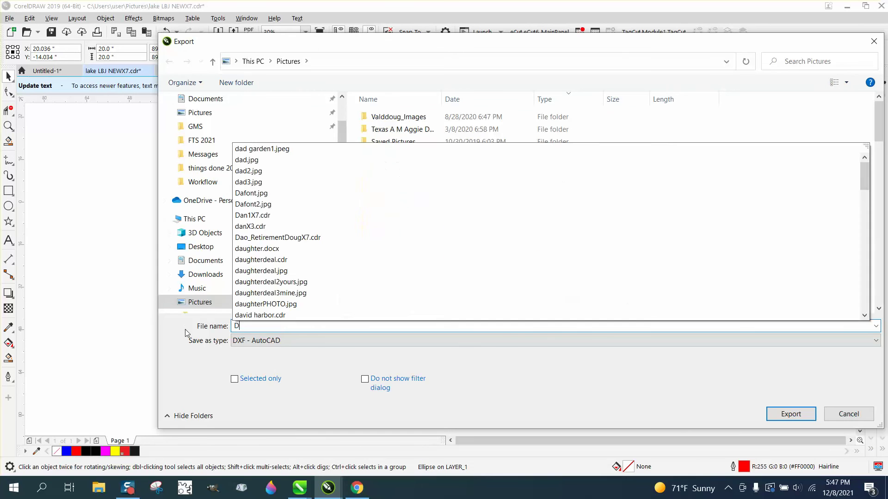
{"action": "type", "text": "XF7"}
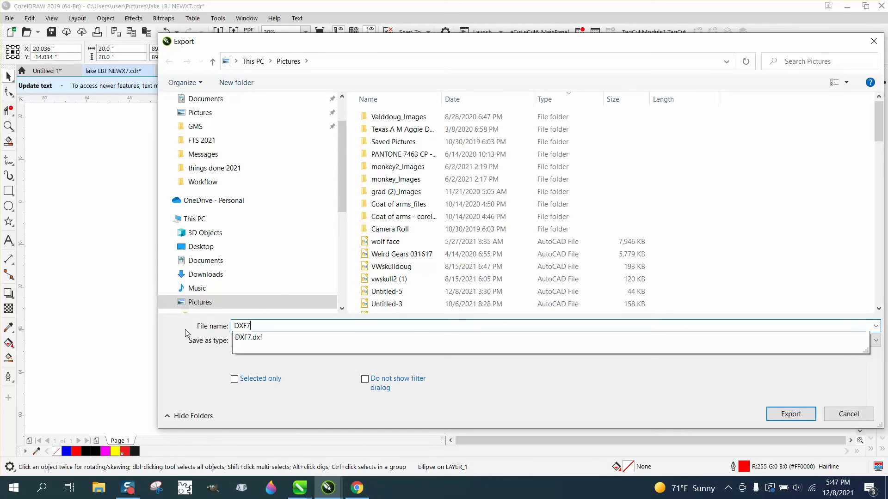
{"action": "key", "text": "BackSpace"}
{"action": "type", "text": "8"}
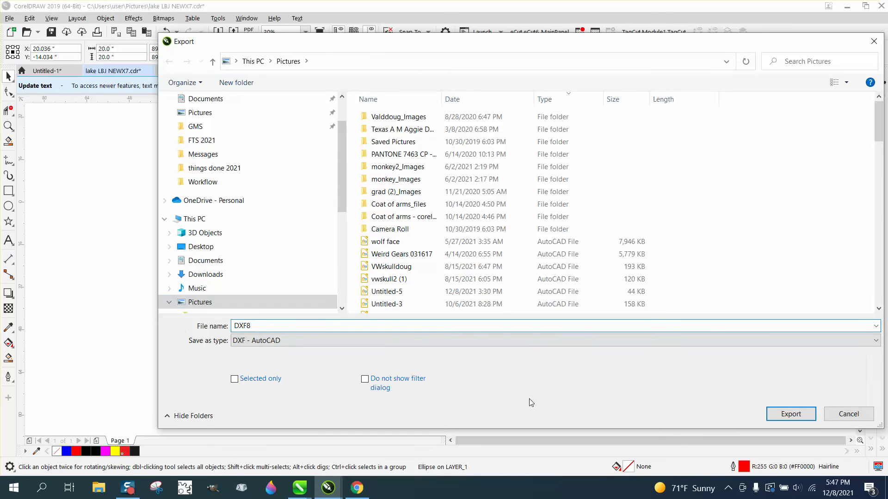
{"action": "left_click", "coordinate": [771, 421]}
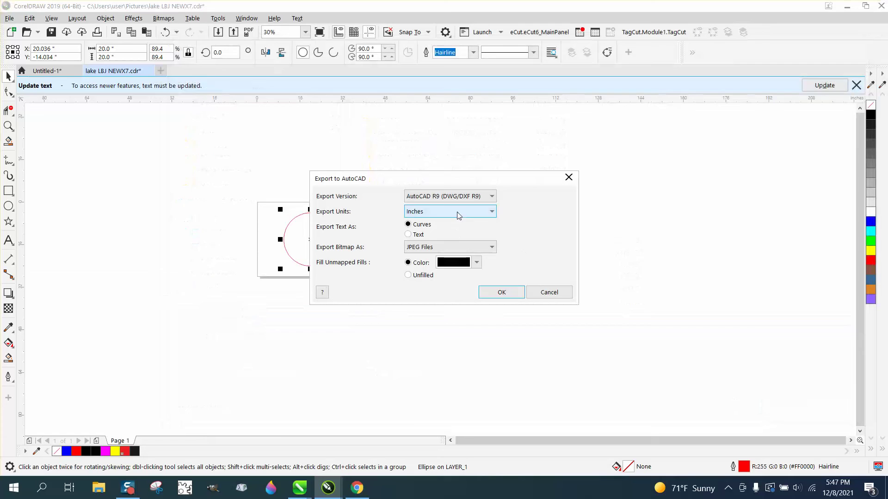
{"action": "left_click", "coordinate": [493, 197]}
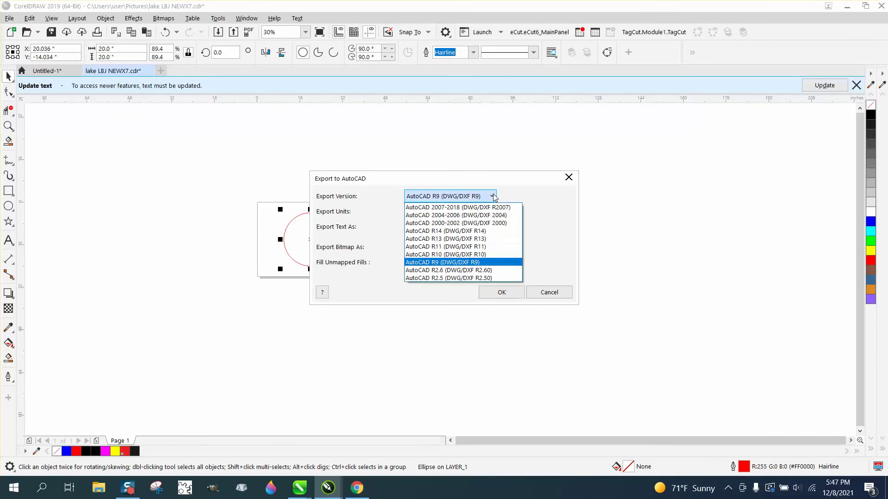
{"action": "left_click", "coordinate": [474, 207]}
{"action": "left_click", "coordinate": [501, 292]}
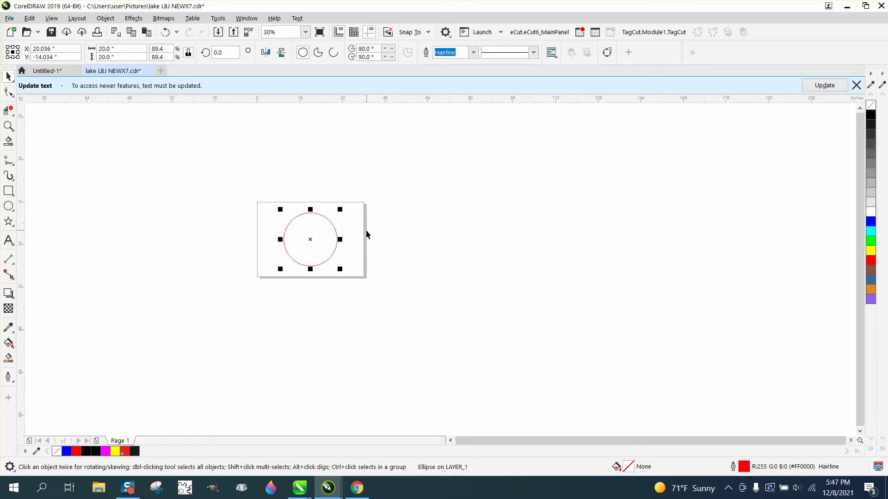
Import DXF8.dxf at 1:1 beside the page and zoom in on both circles.
{"action": "right_click", "coordinate": [382, 231]}
{"action": "left_click", "coordinate": [418, 288]}
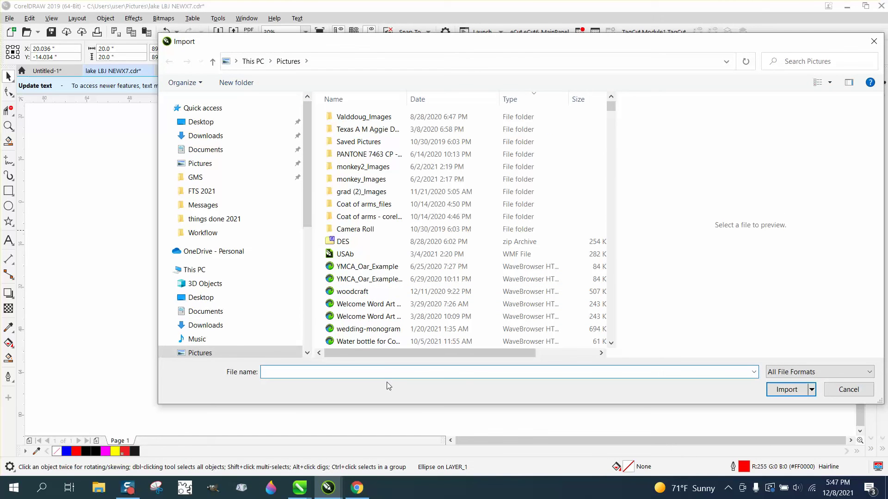
{"action": "type", "text": "DEX"}
{"action": "key", "text": "BackSpace"}
{"action": "key", "text": "BackSpace"}
{"action": "type", "text": "XF"}
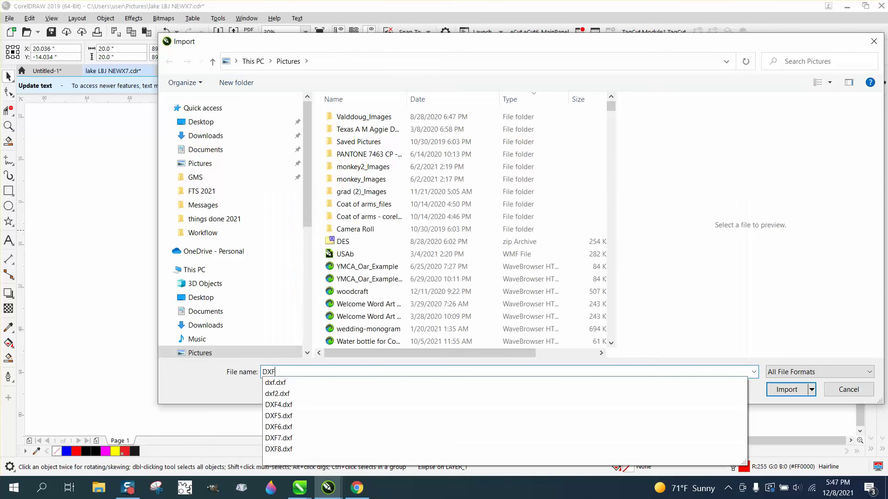
{"action": "left_click", "coordinate": [297, 449]}
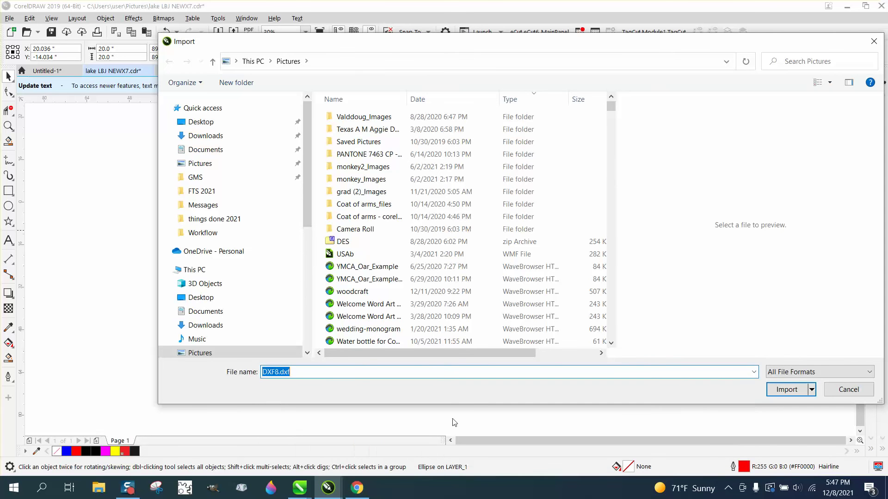
{"action": "left_click", "coordinate": [784, 393]}
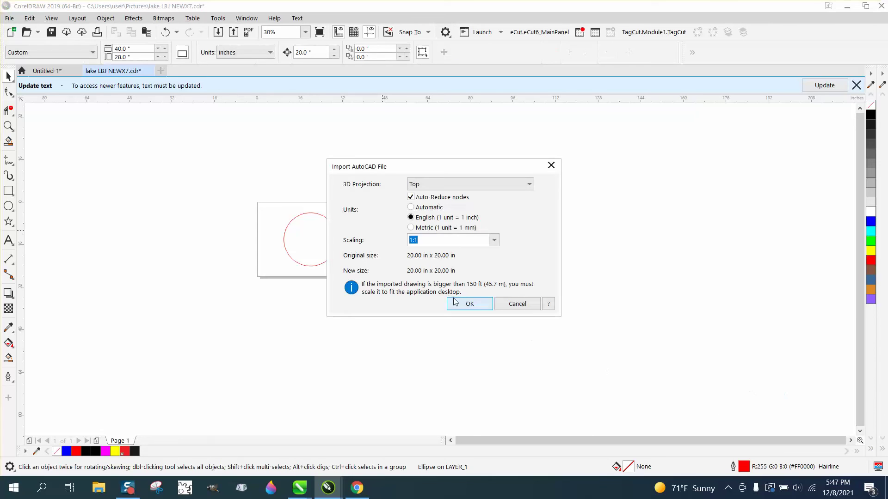
{"action": "left_click", "coordinate": [469, 303]}
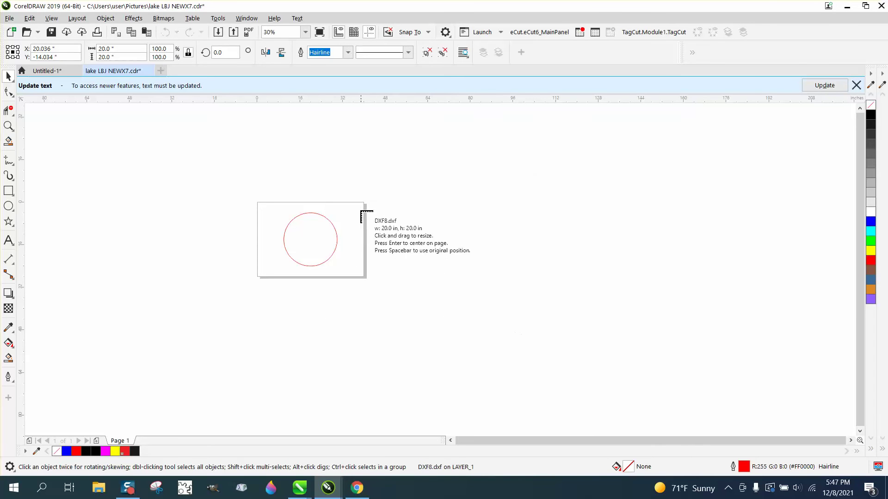
{"action": "left_click", "coordinate": [359, 209]}
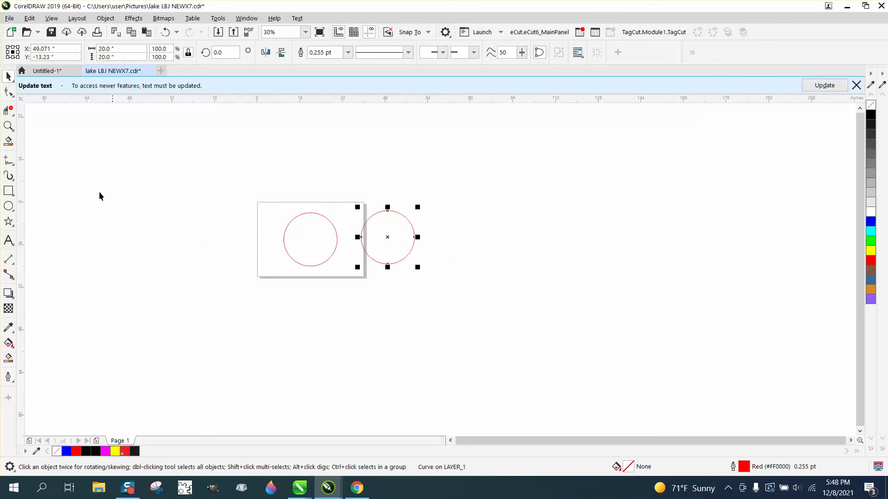
{"action": "left_click", "coordinate": [9, 126]}
{"action": "left_click_drag", "start_coordinate": [295, 188], "coordinate": [445, 258]}
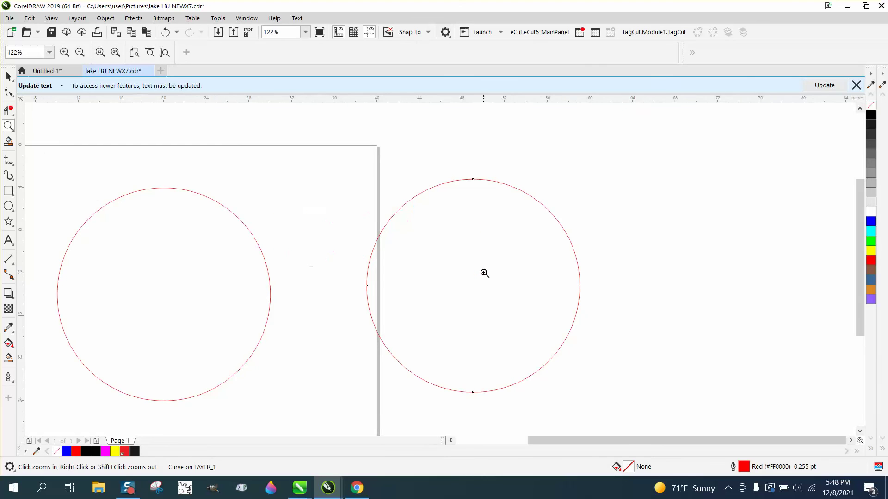
{"action": "left_click", "coordinate": [300, 487]}
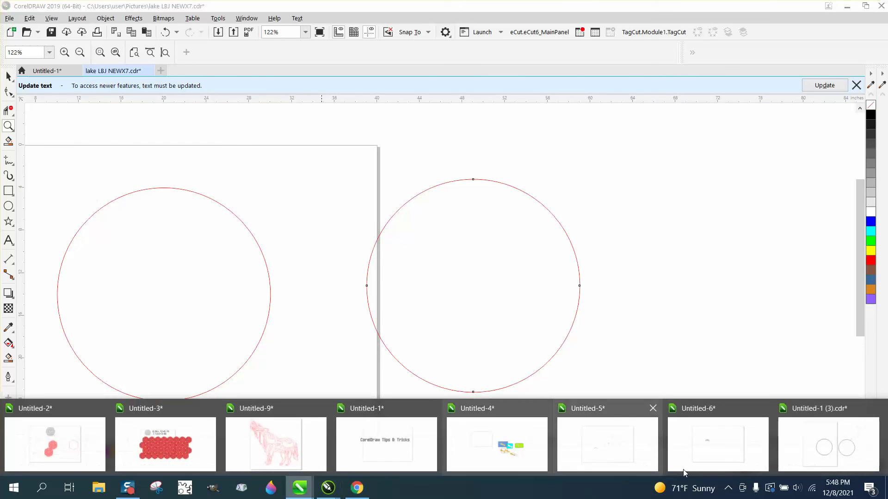
{"action": "left_click", "coordinate": [795, 458]}
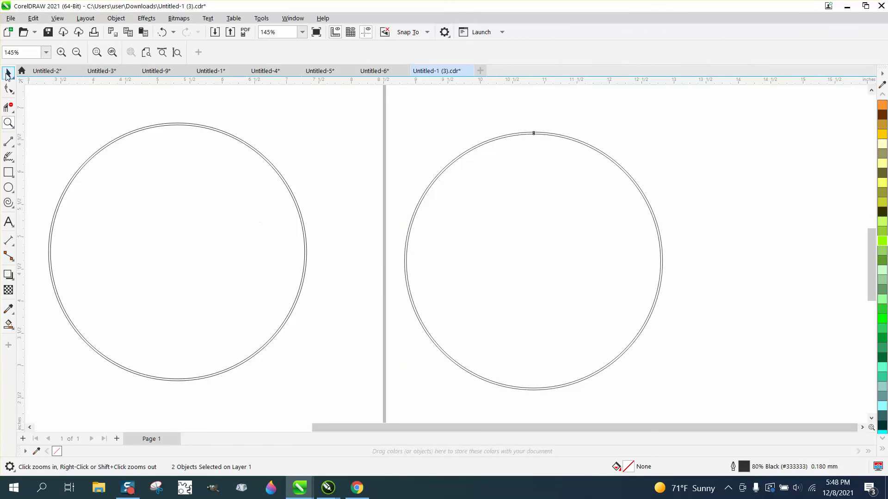
{"action": "left_click", "coordinate": [8, 72]}
{"action": "left_click", "coordinate": [11, 18]}
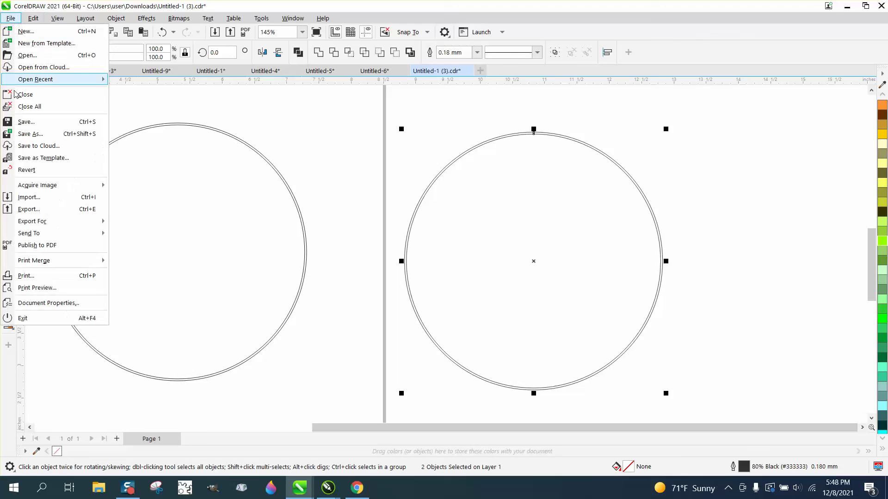
{"action": "left_click", "coordinate": [27, 210]}
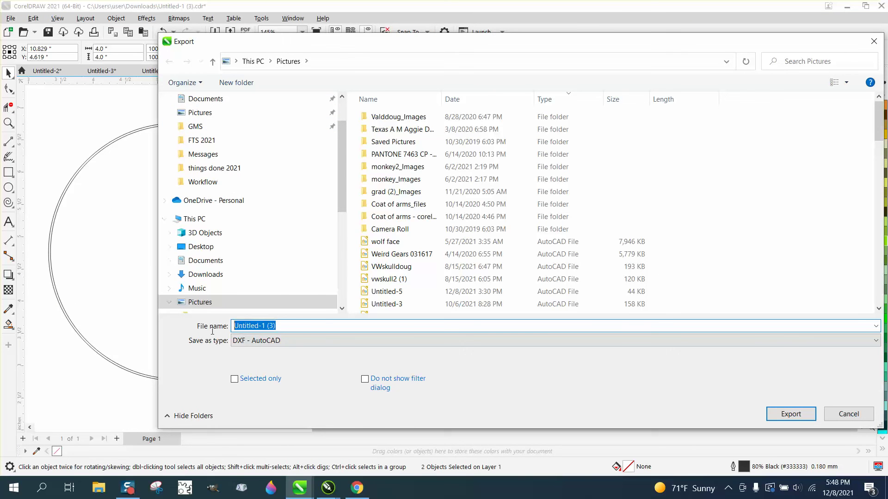
{"action": "type", "text": "DD"}
{"action": "left_click", "coordinate": [784, 414]}
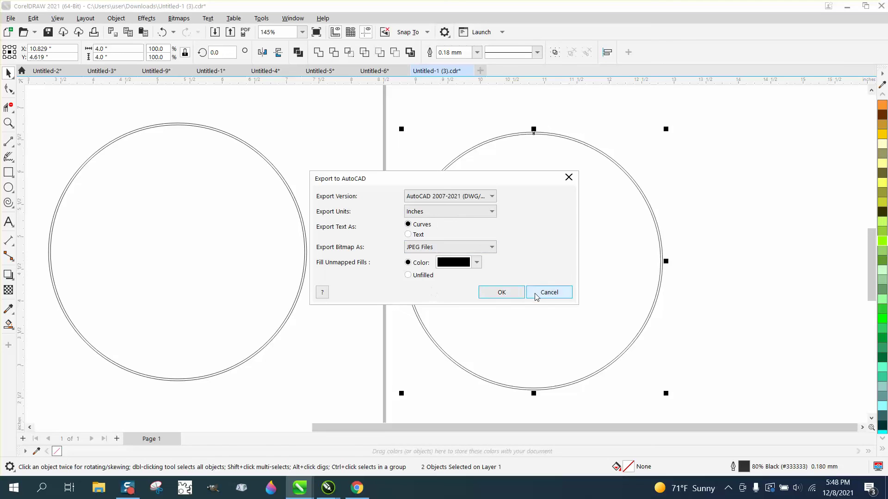
{"action": "left_click", "coordinate": [549, 292]}
{"action": "scroll", "coordinate": [435, 282], "scroll_direction": "down", "scroll_amount": 1}
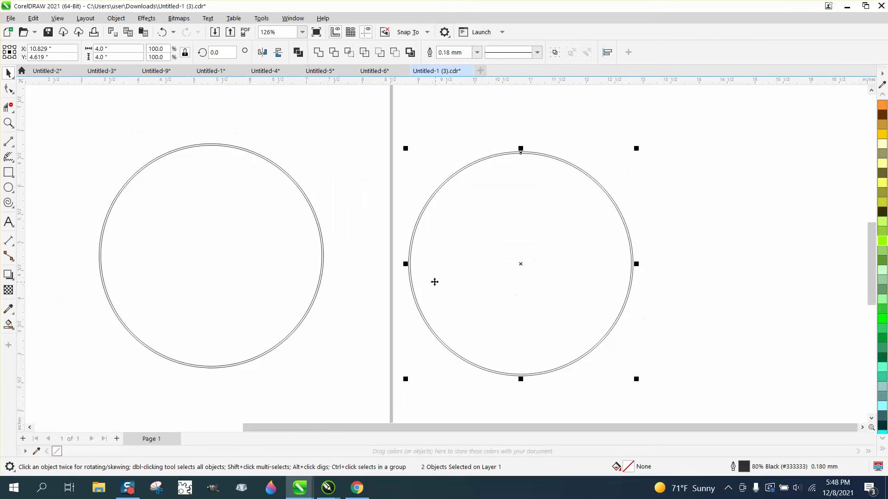
{"action": "left_click", "coordinate": [328, 487]}
Select the reimported 20-inch circle, close the Update text bar, and zoom in on both circles.
{"action": "left_click", "coordinate": [374, 432]}
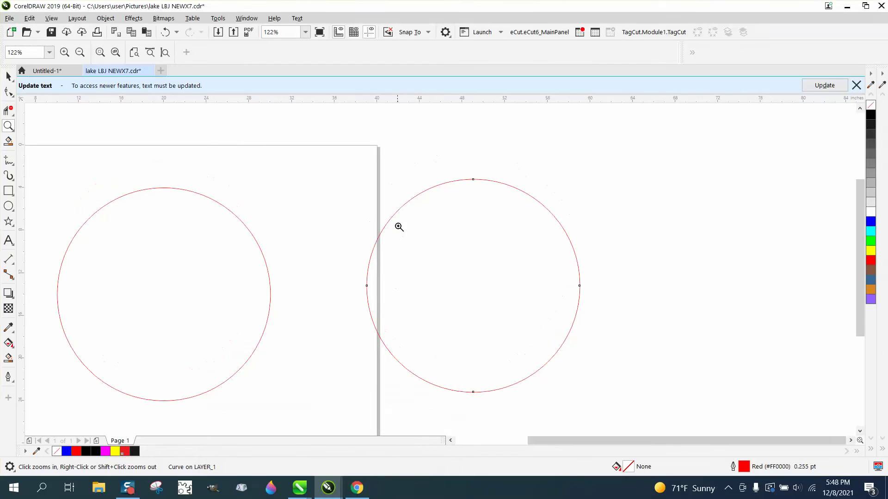
{"action": "left_click", "coordinate": [8, 76]}
{"action": "left_click", "coordinate": [422, 192]}
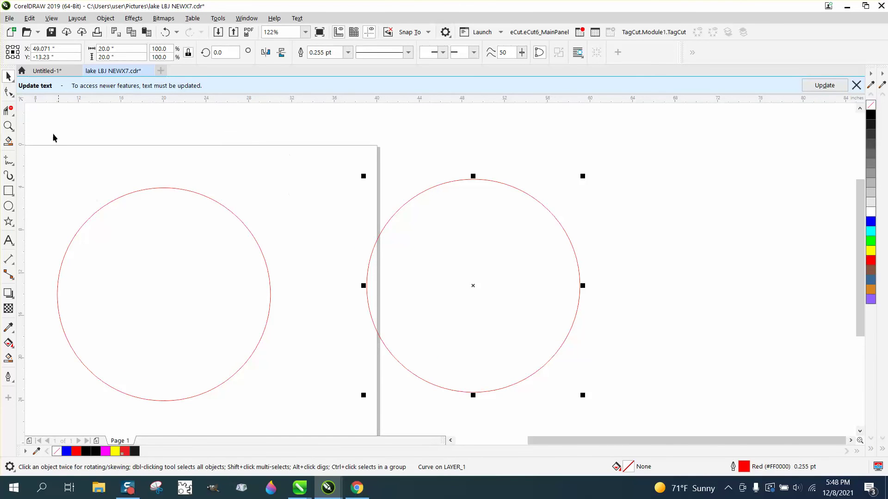
{"action": "left_click", "coordinate": [856, 85]}
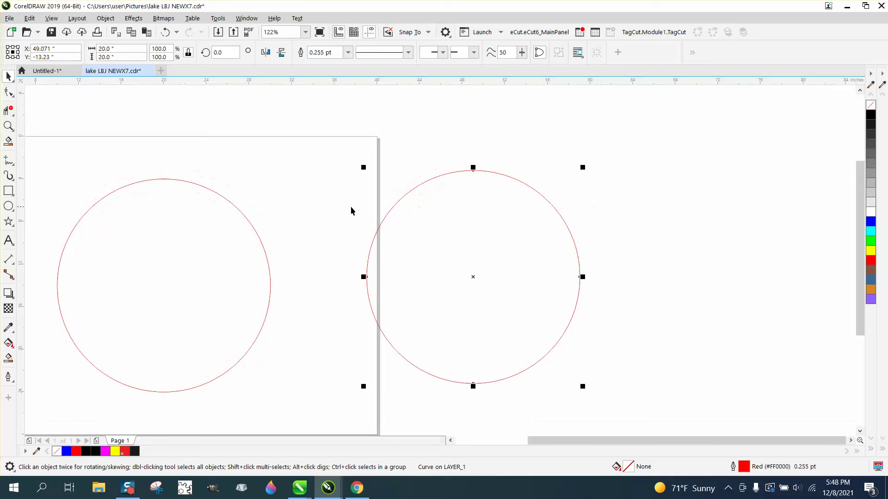
{"action": "scroll", "coordinate": [350, 205], "scroll_direction": "down", "scroll_amount": 3}
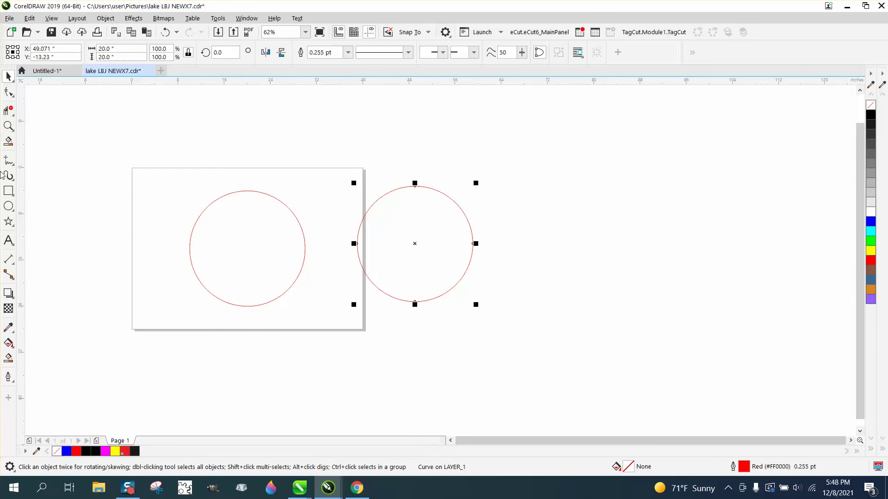
{"action": "left_click", "coordinate": [8, 125]}
{"action": "left_click_drag", "start_coordinate": [203, 182], "coordinate": [511, 308]}
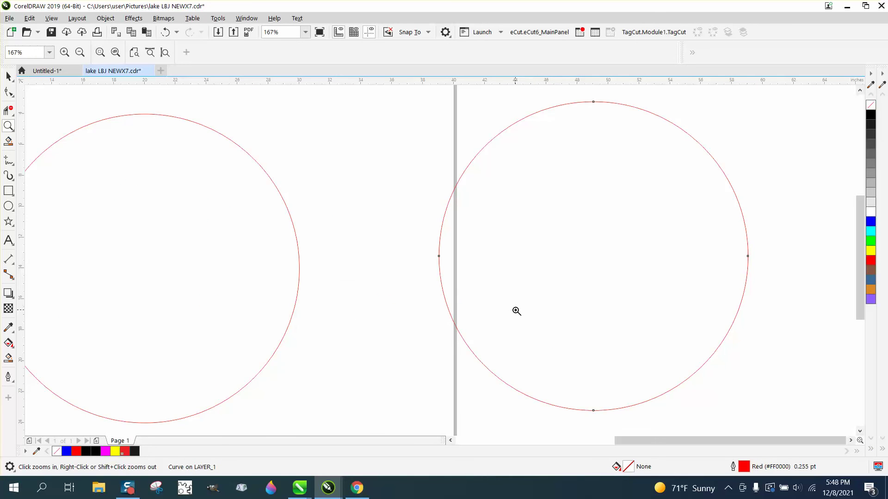